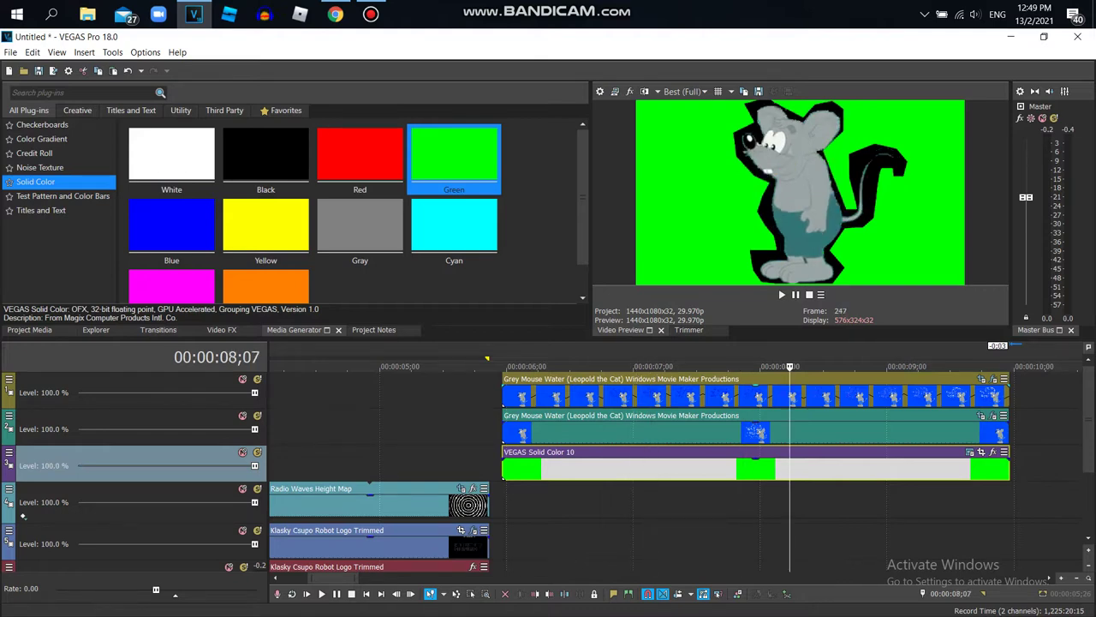
Step: Scrub through the grey mouse clip between about 6 and 9 seconds to examine how cleanly it is keyed
key(Right)
key(Right)
key(Right)
key(Right)
key(Right)
key(Right)
key(Right)
key(Left)
key(Left)
key(Left)
key(Left)
key(Left)
key(Left)
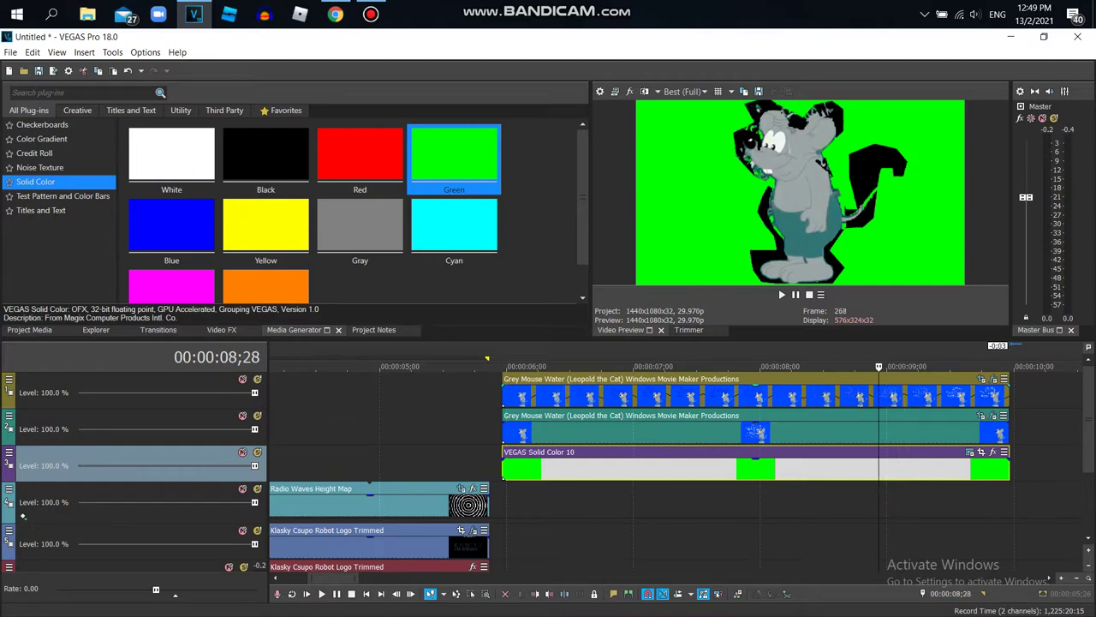
click(731, 367)
click(700, 367)
click(663, 366)
click(637, 366)
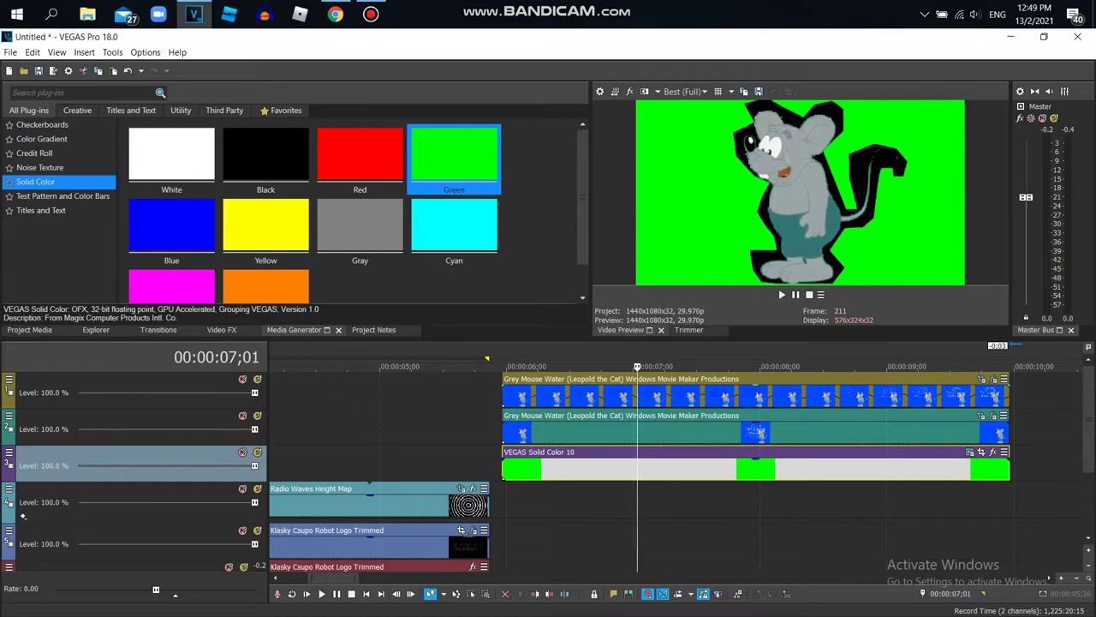
Step: Change the black colour stop of the upper mouse clip's Gradient Map effect to bright green
click(994, 379)
click(581, 383)
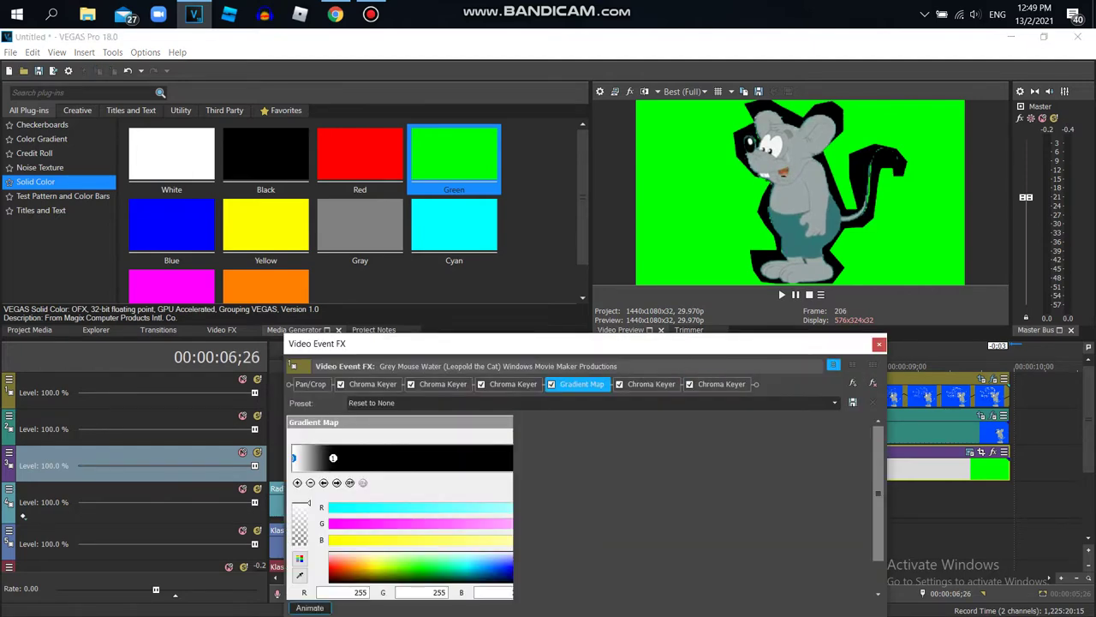
click(333, 457)
click(420, 568)
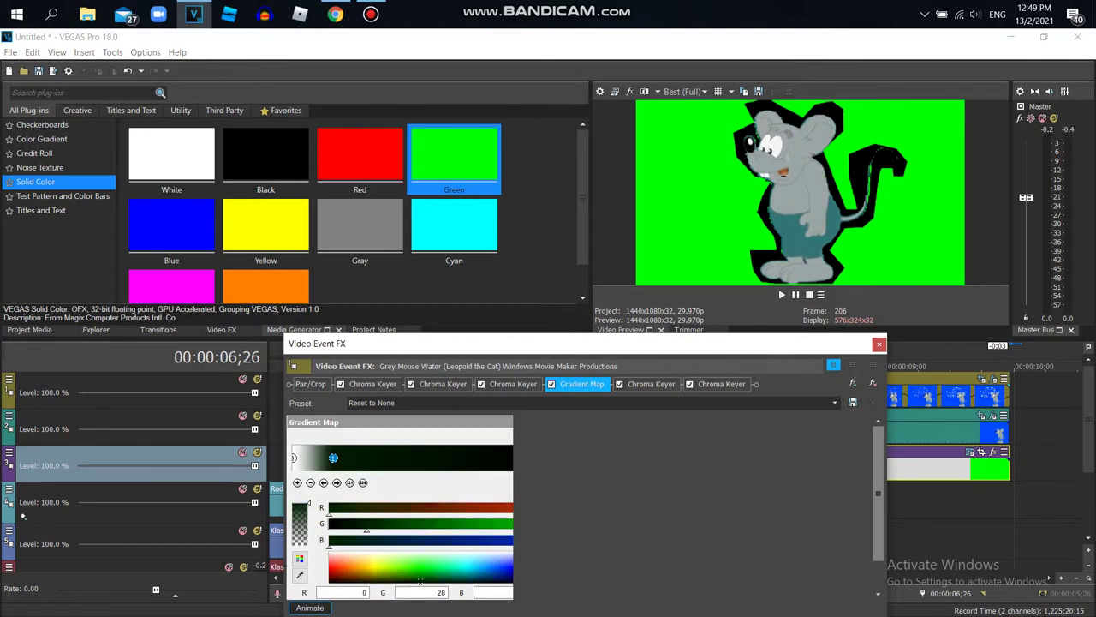
click(337, 482)
drag(330, 523, 603, 523)
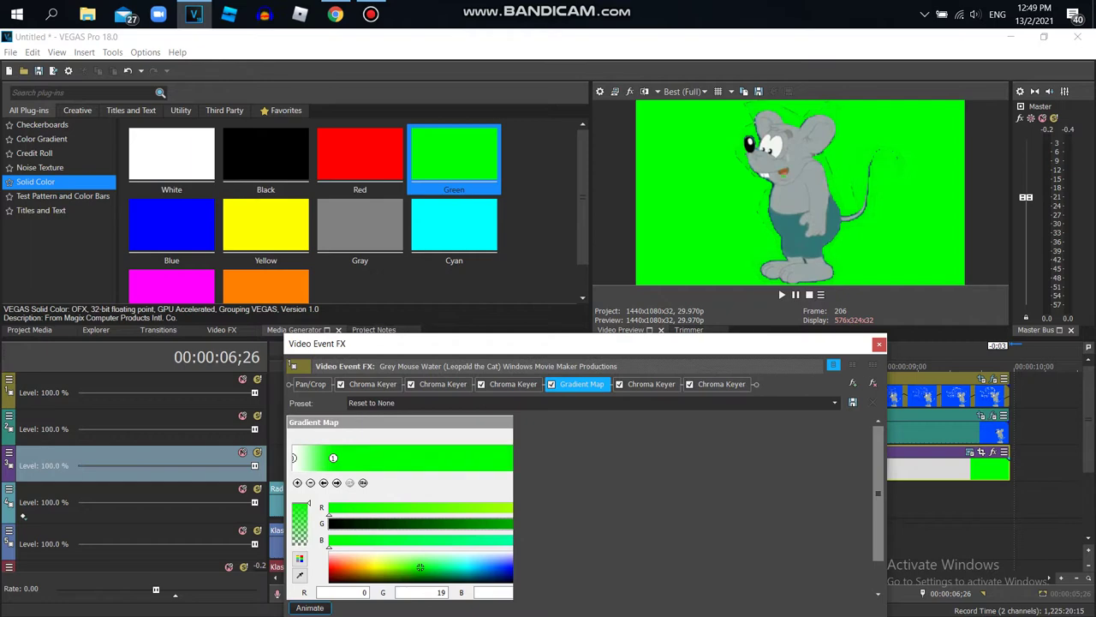
click(878, 343)
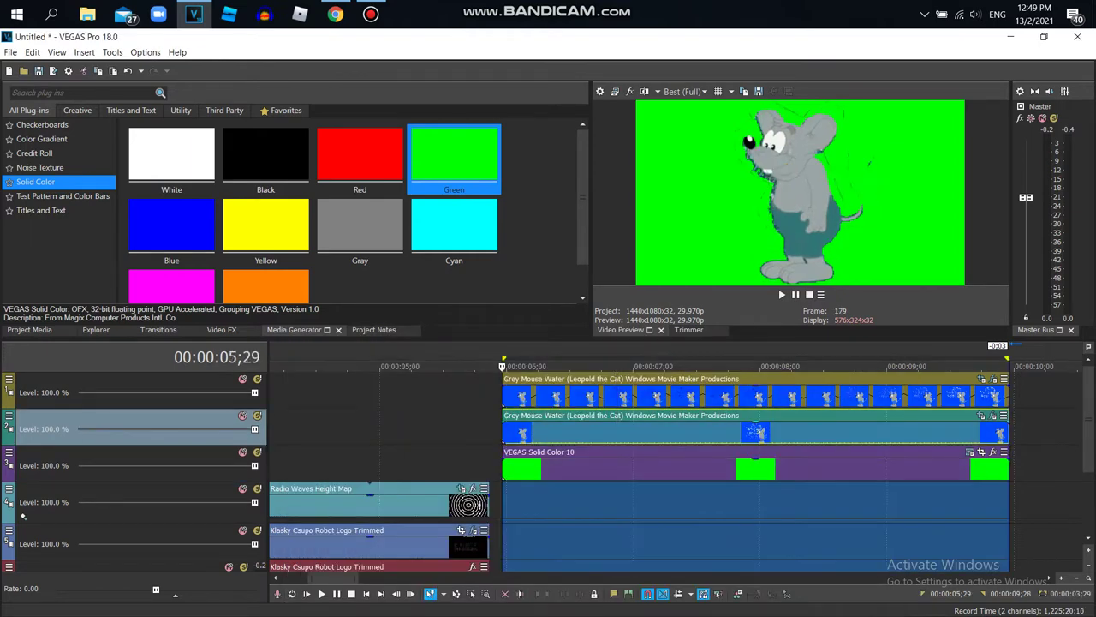
Step: Render the selection as "Grey Mouse Water {Cat Leopold} Green Screen" with the Windows Media Video V11 template "5 Mbps HD 720-25p Video"
click(10, 52)
click(34, 167)
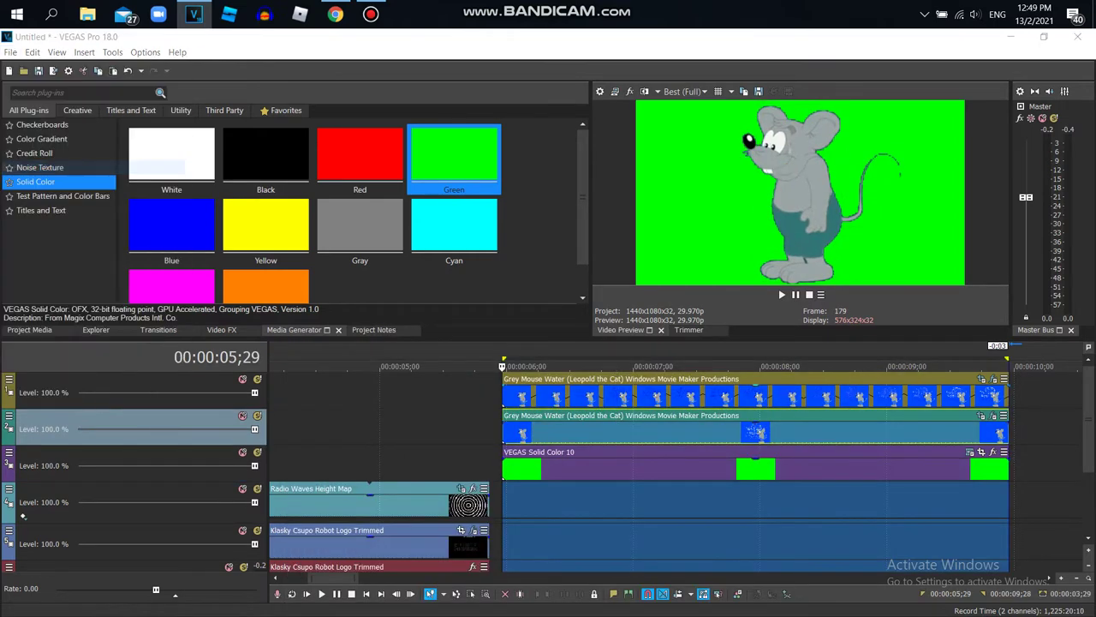
text(Grey Mosu)
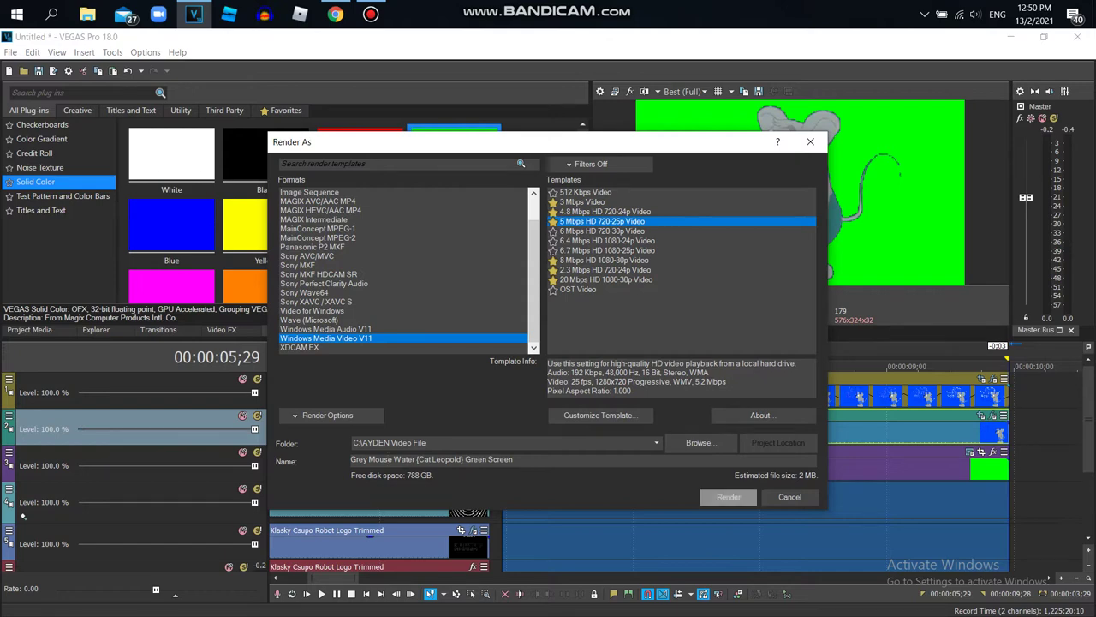
click(728, 496)
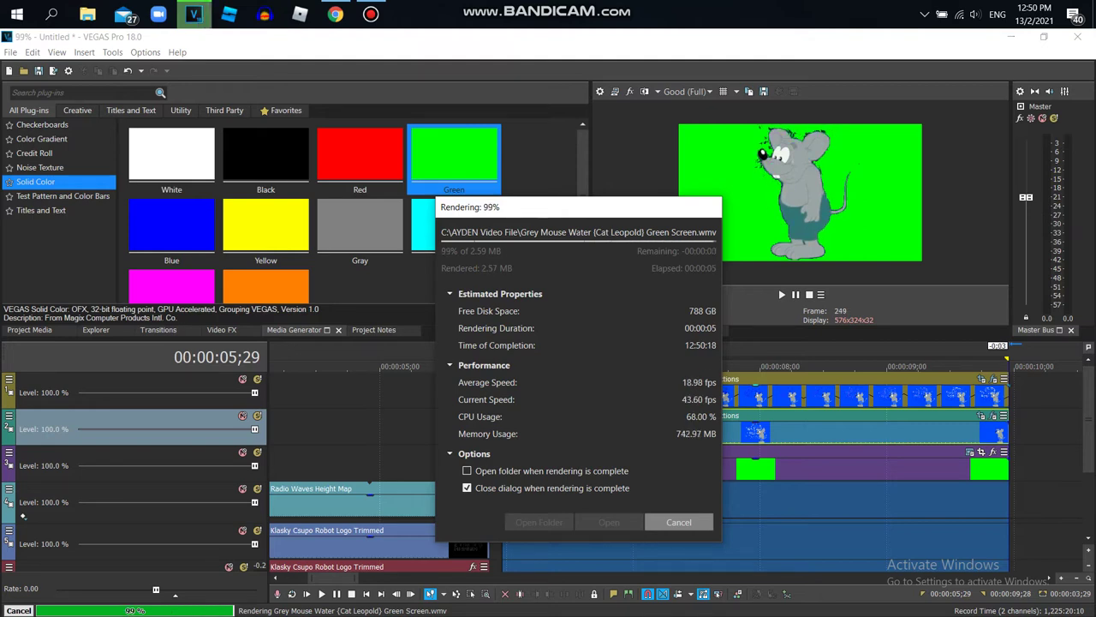
Step: Delete both grey mouse clips and the green solid colour clip from the timeline
right_click(573, 428)
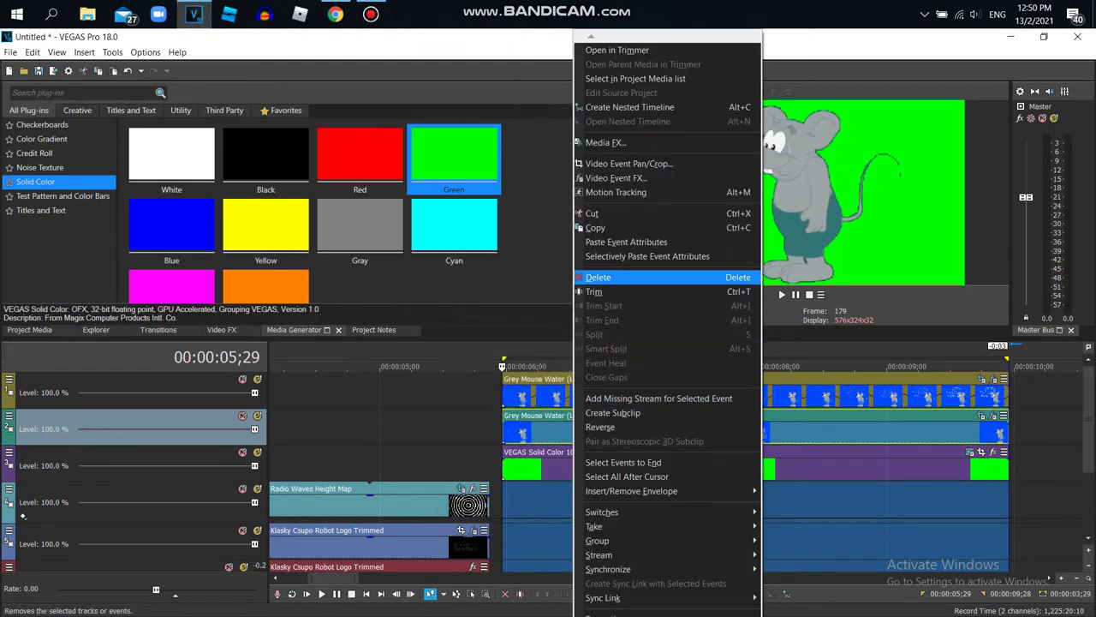
click(597, 277)
right_click(562, 467)
click(595, 250)
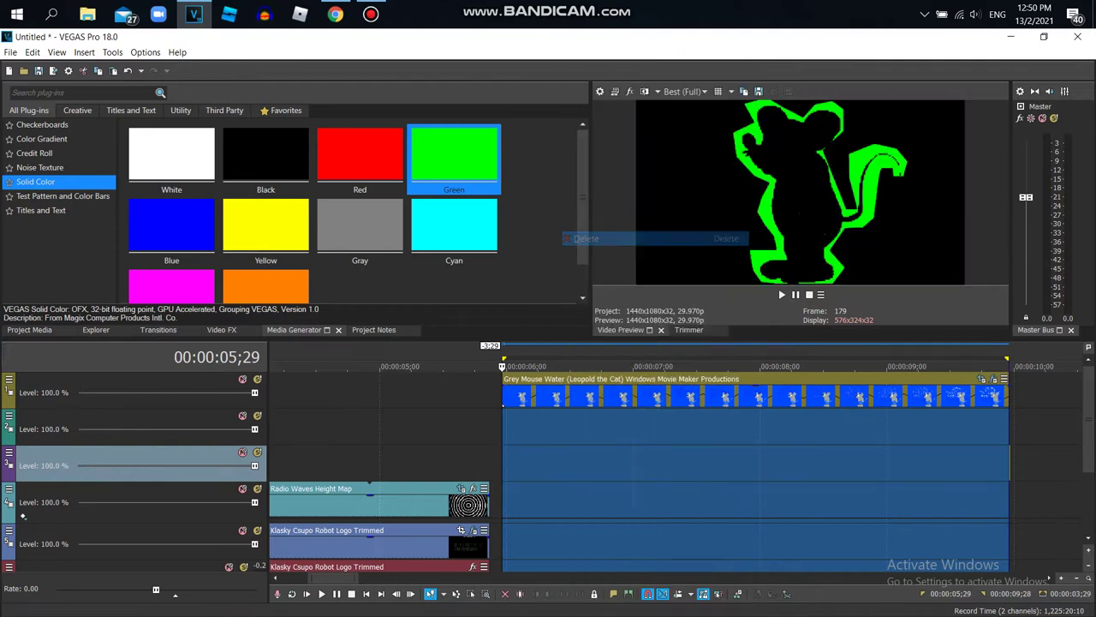
right_click(560, 393)
click(599, 277)
Step: Delete two of the emptied video tracks above the Radio Waves Height Map track
right_click(475, 384)
click(497, 248)
right_click(462, 384)
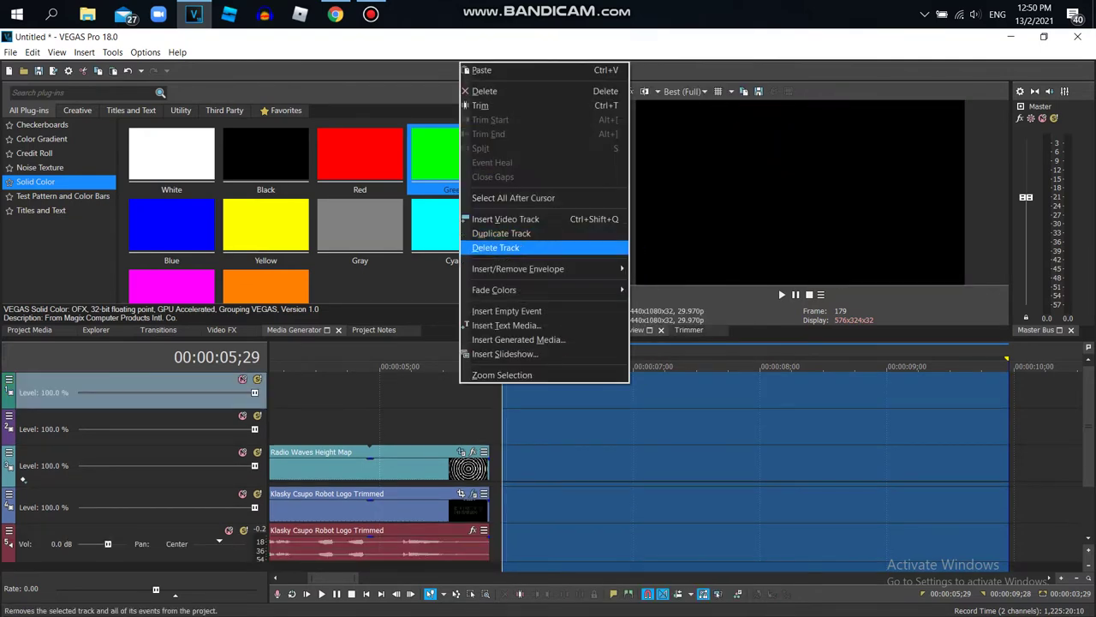
click(497, 247)
Step: Import the rendered video "Grey Mouse Water {Cat Leopold} Green Screen" onto the timeline
click(24, 70)
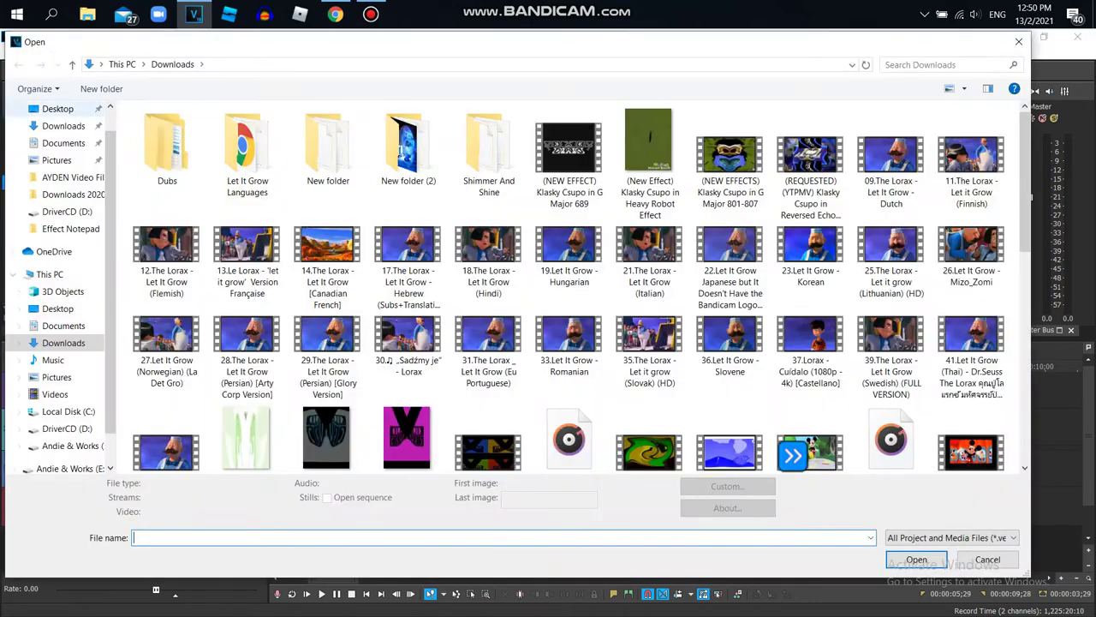
click(73, 177)
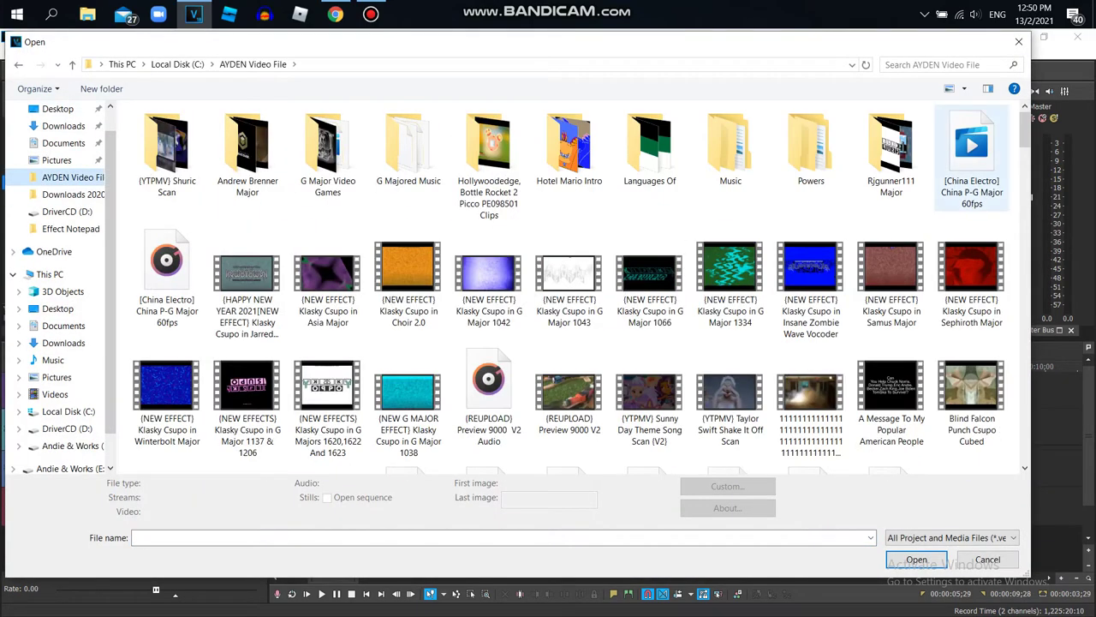
scroll(891, 128, down, 10)
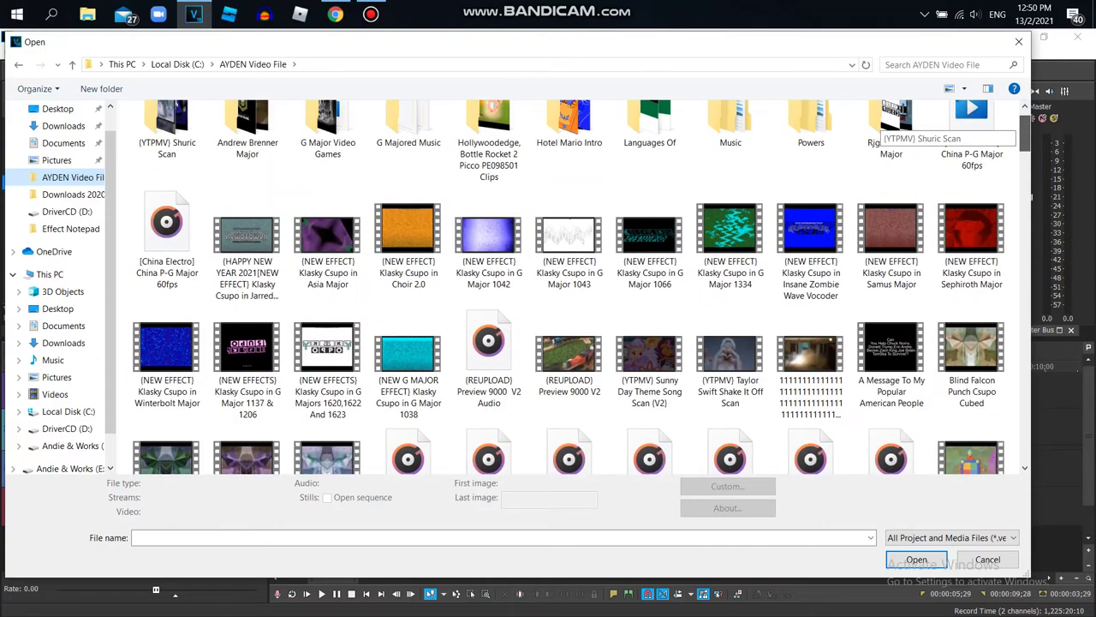
scroll(890, 133, down, 5)
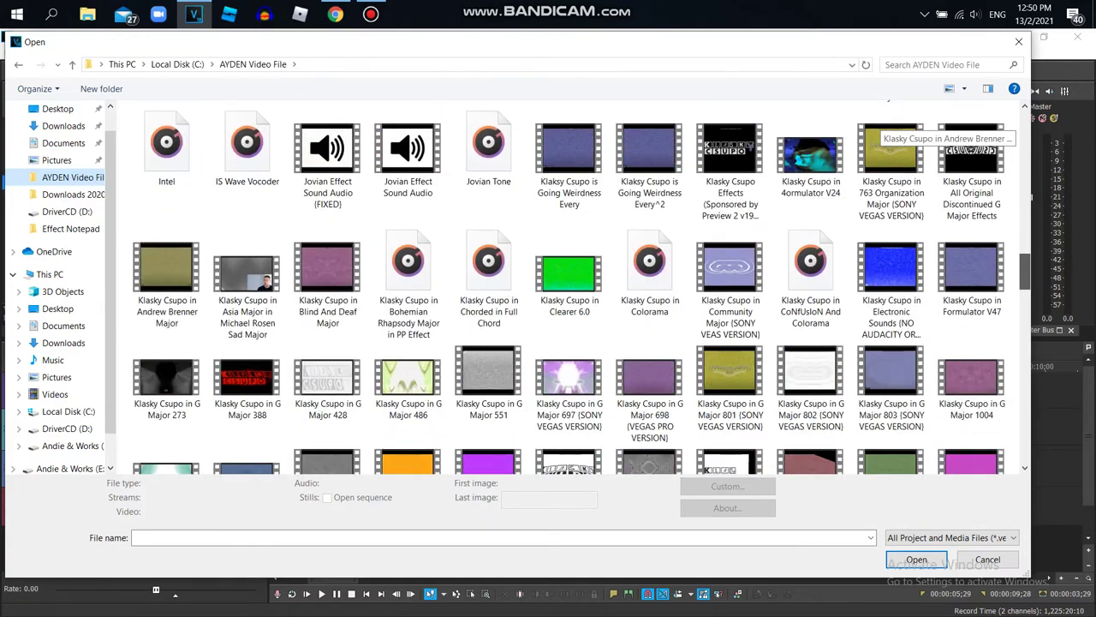
scroll(891, 132, down, 2)
scroll(890, 132, up, 8)
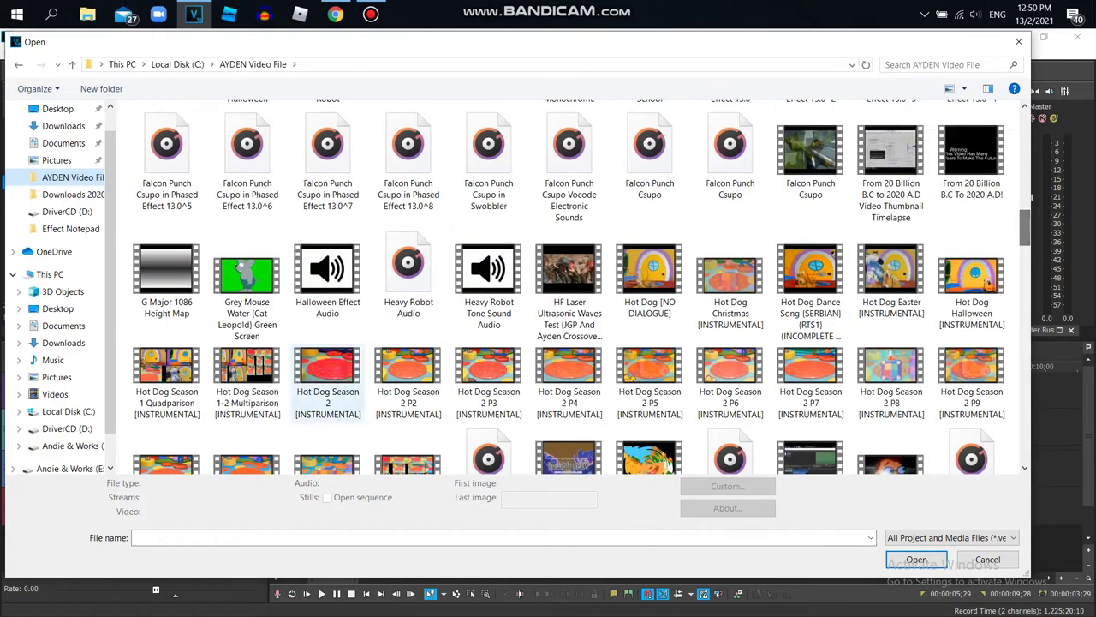
double_click(246, 282)
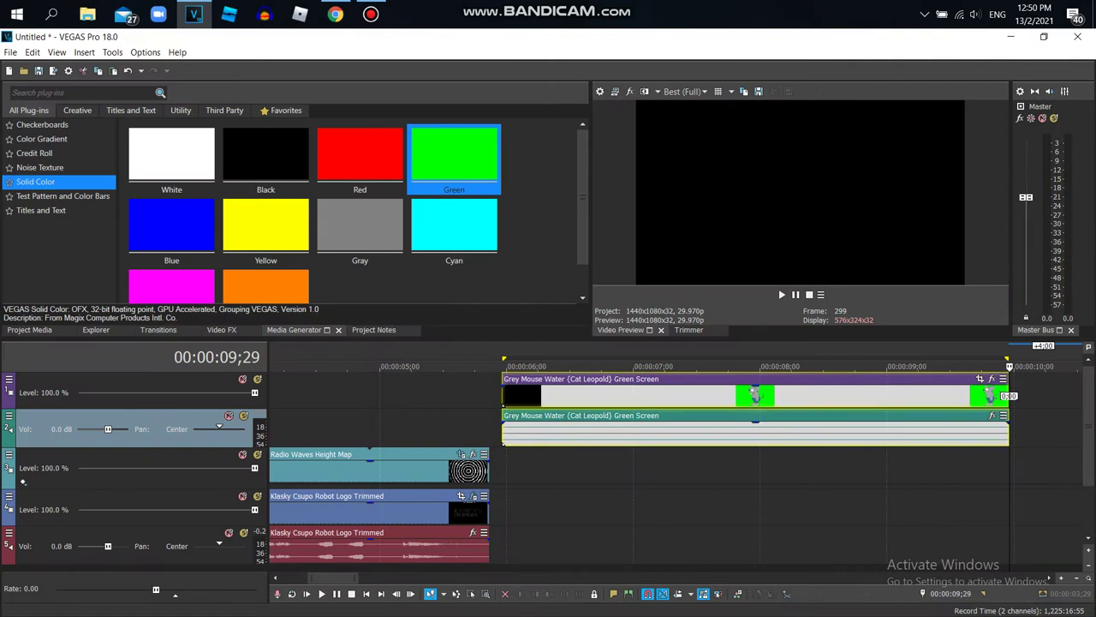
Step: Delete the imported video's audio track and move the green screen clip to the start of the timeline
right_click(438, 427)
click(467, 315)
drag(650, 394, 304, 394)
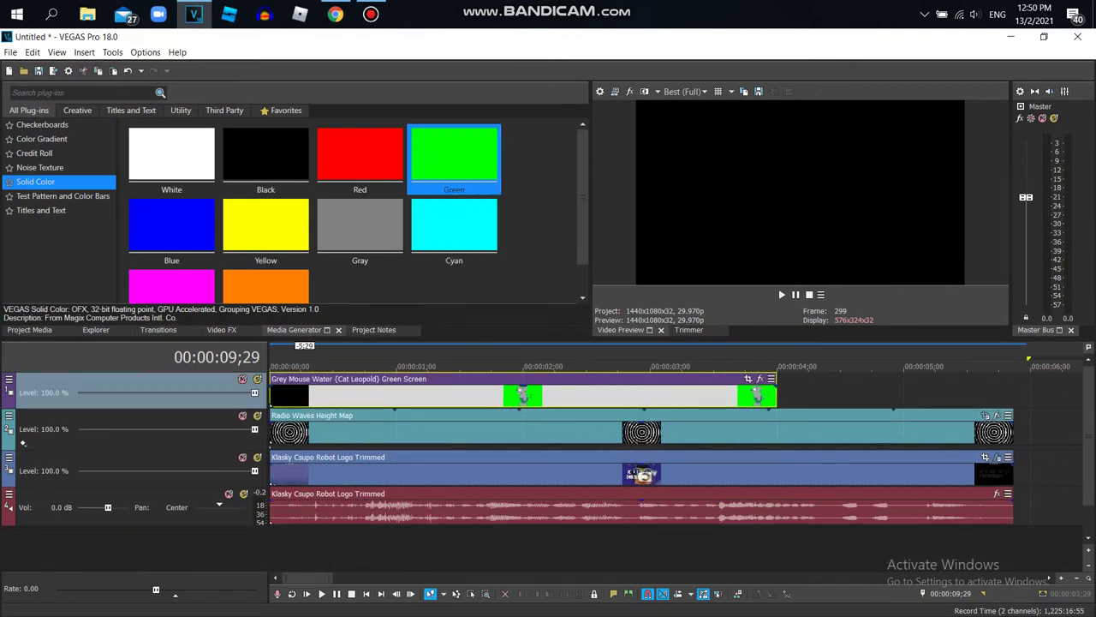
Step: Trim the first frame off the green screen clip and lengthen its end to match the clips below
key(shift+Home)
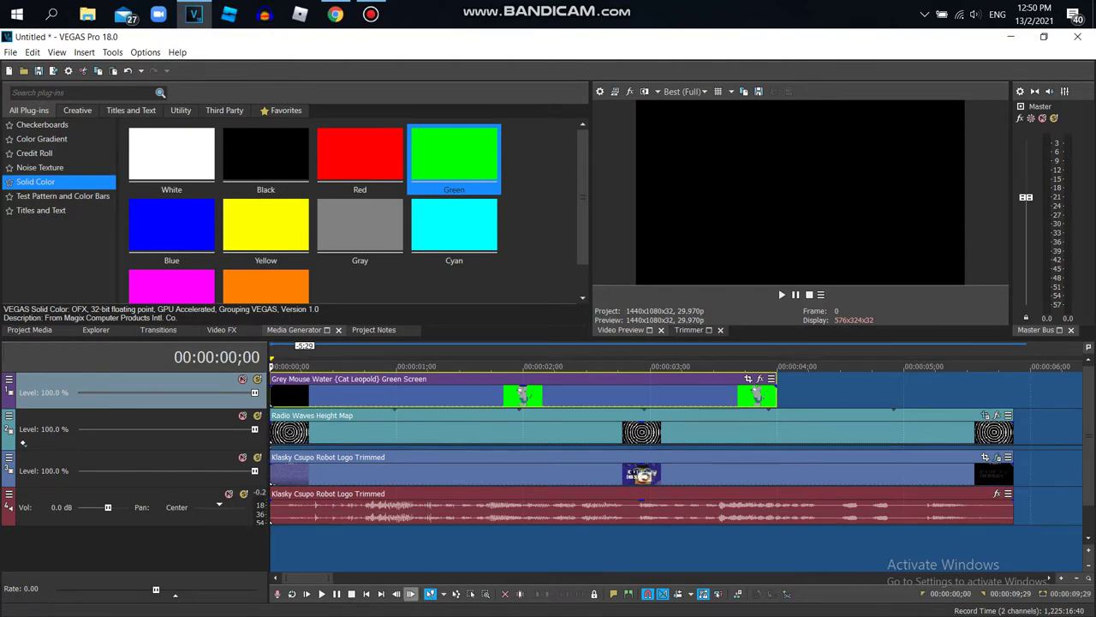
click(410, 592)
right_click(382, 394)
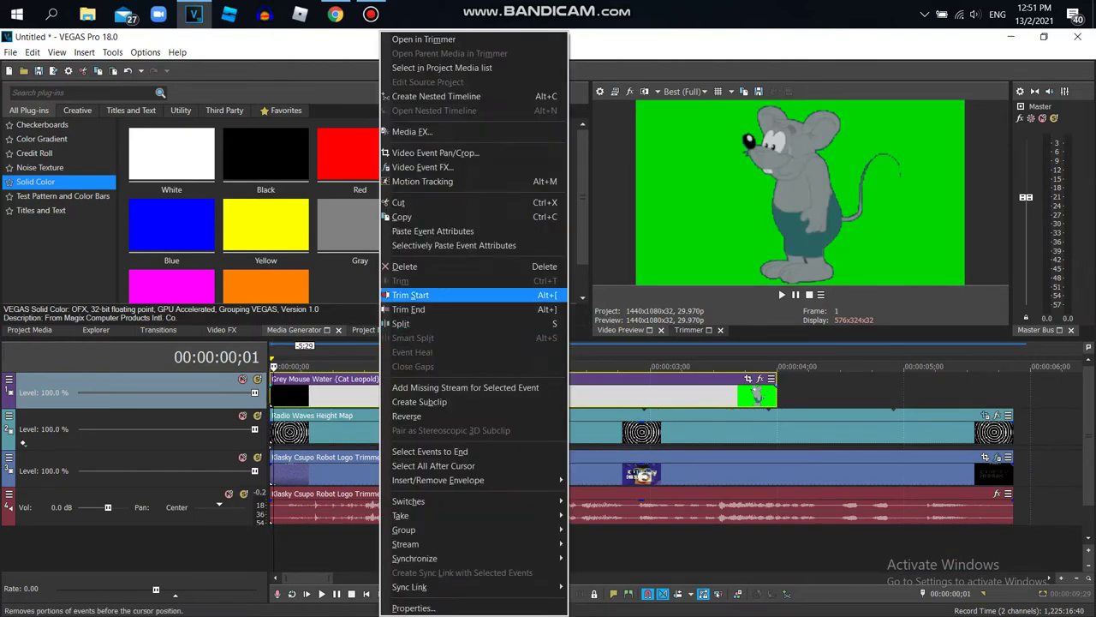
click(411, 294)
drag(773, 394, 1013, 394)
Step: Pan/crop the clip to width 2,560, height 1,440 and centre 0, 0, and name the preset "Grey Mouse Water {Cat Leopold}"
click(985, 379)
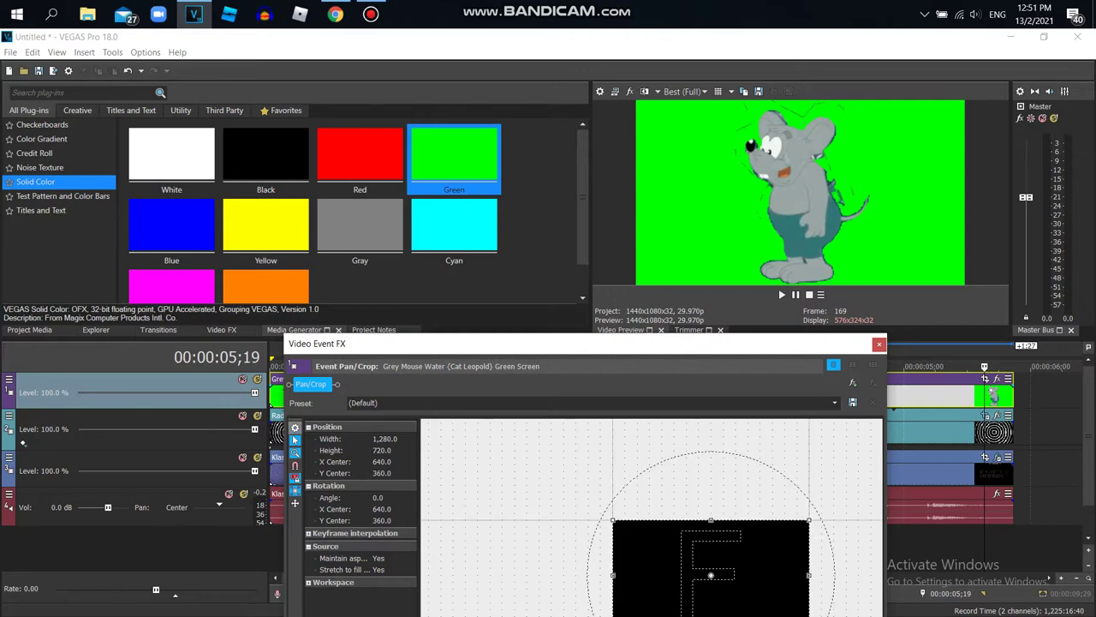
drag(710, 574, 614, 520)
click(295, 465)
scroll(613, 520, down, 10)
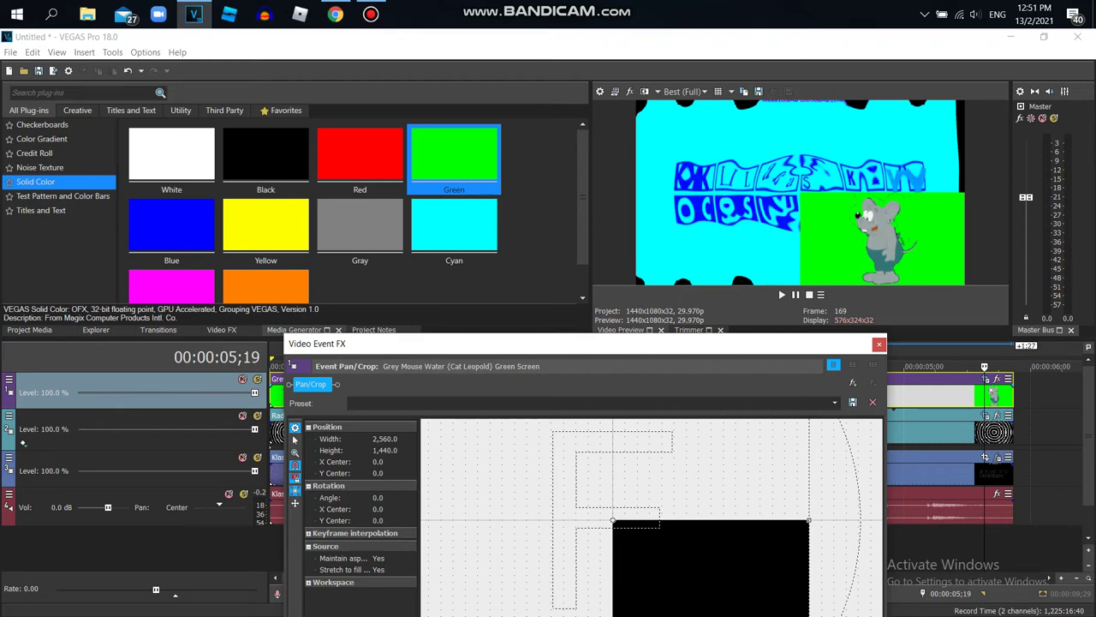
text(Water (Cat Leopold)
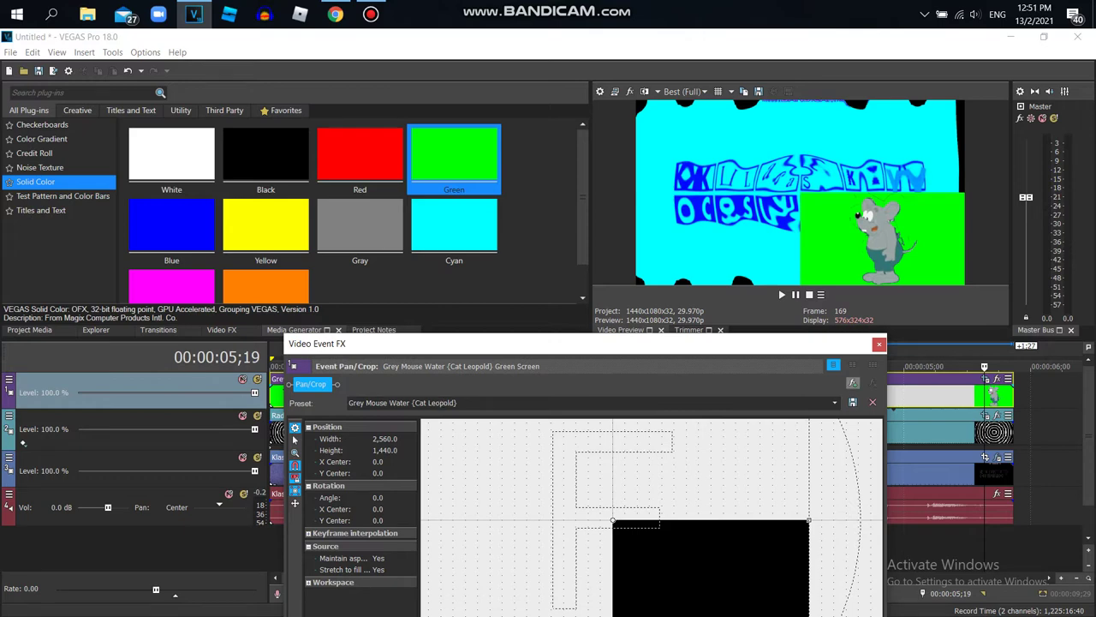
Step: Switch to Chrome to compare the mouse placement with the reference YouTube video, and return to VEGAS Pro
click(335, 14)
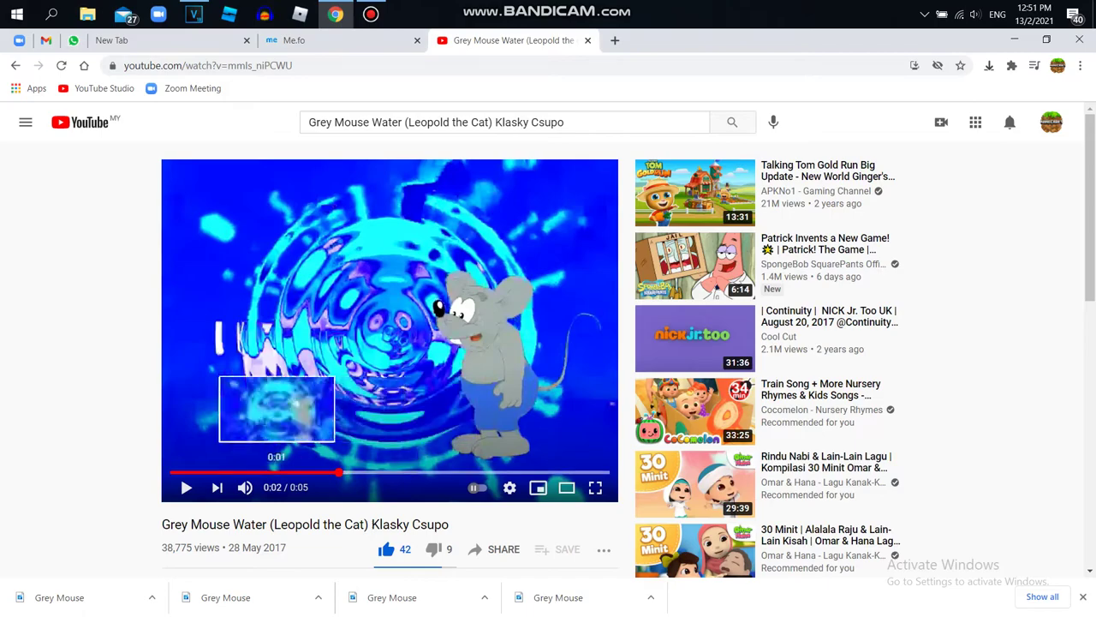
click(194, 13)
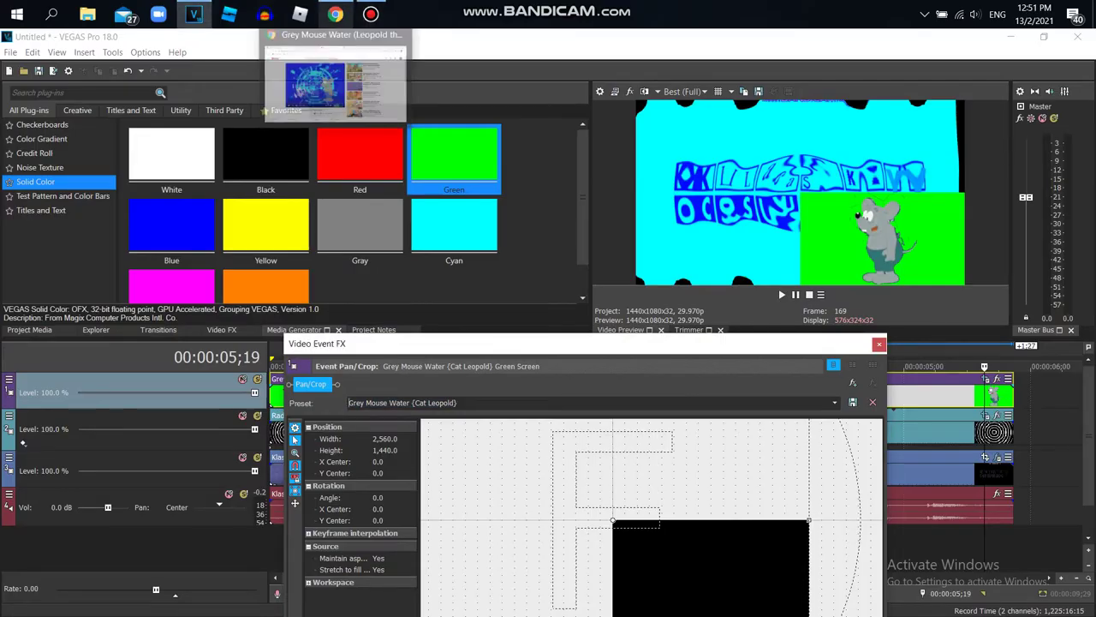
click(335, 14)
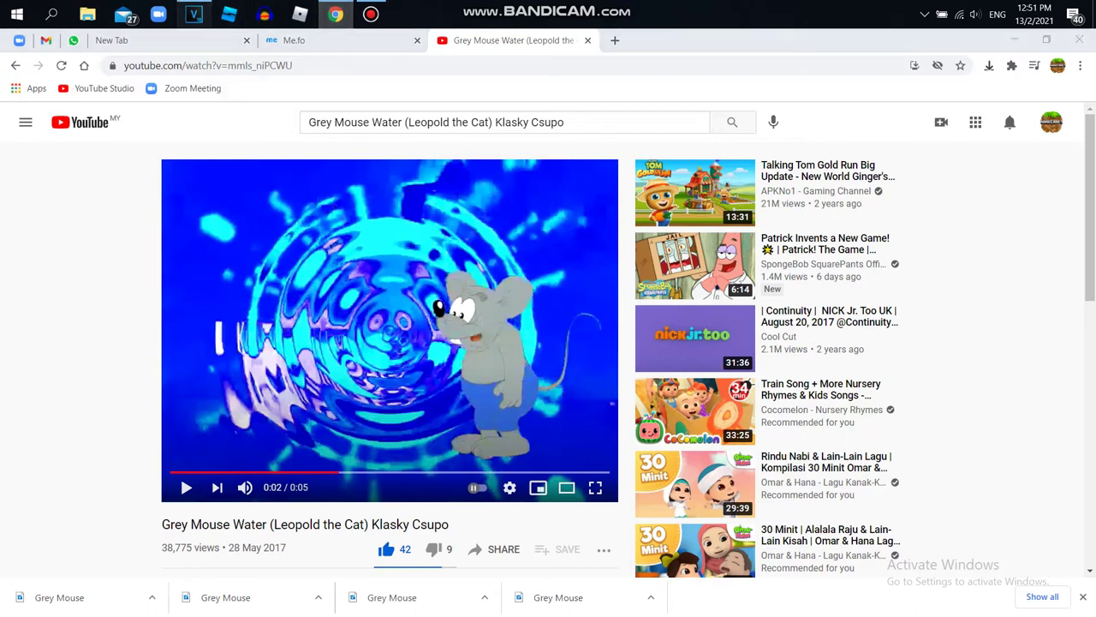
click(194, 14)
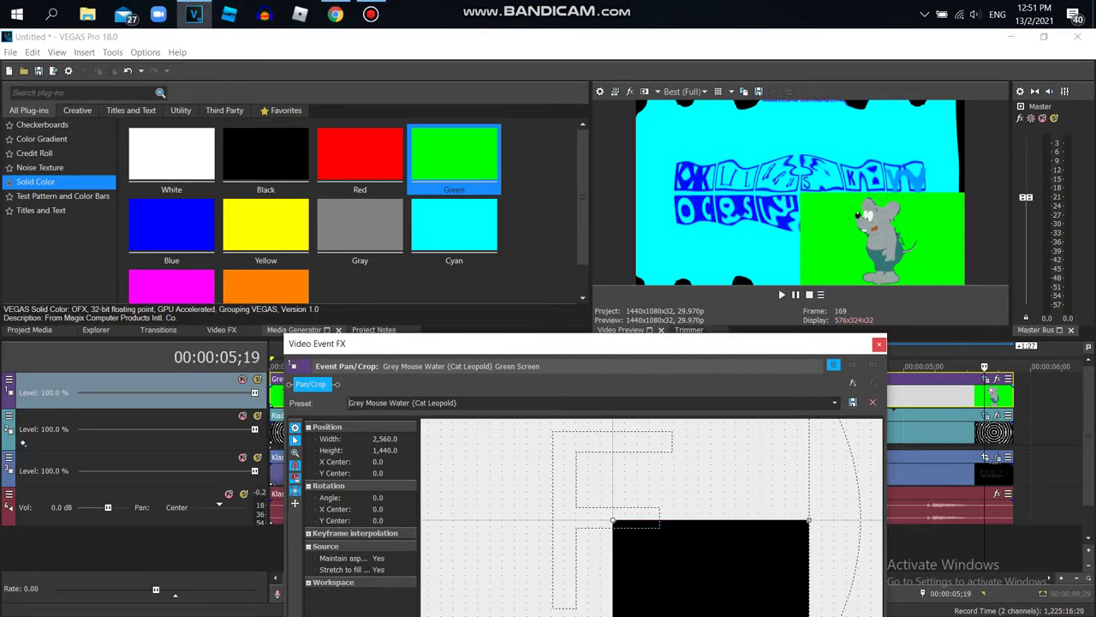
Step: Apply the default Chroma Keyer to the green screen clip and sample its green background as the key colour
click(878, 343)
click(271, 359)
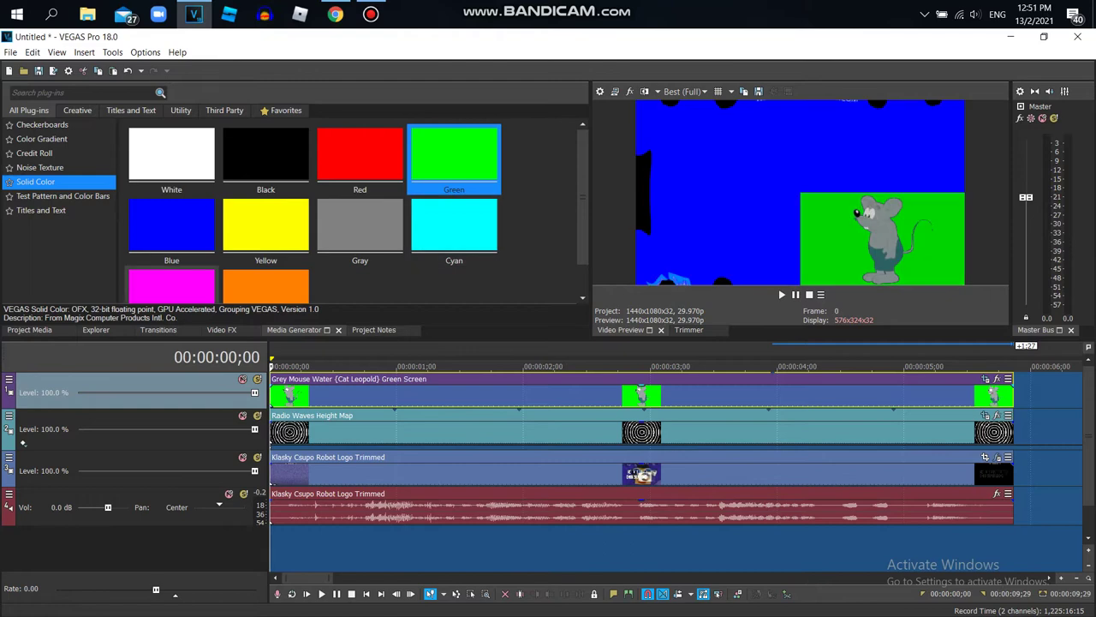
click(222, 330)
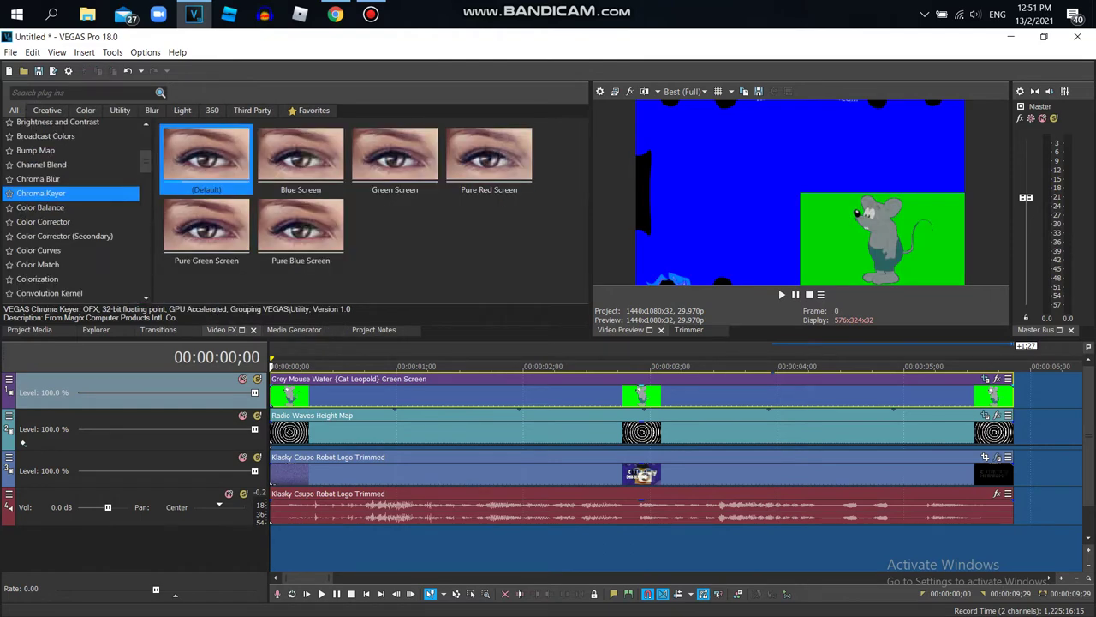
double_click(206, 159)
click(393, 445)
click(361, 459)
click(826, 236)
click(203, 157)
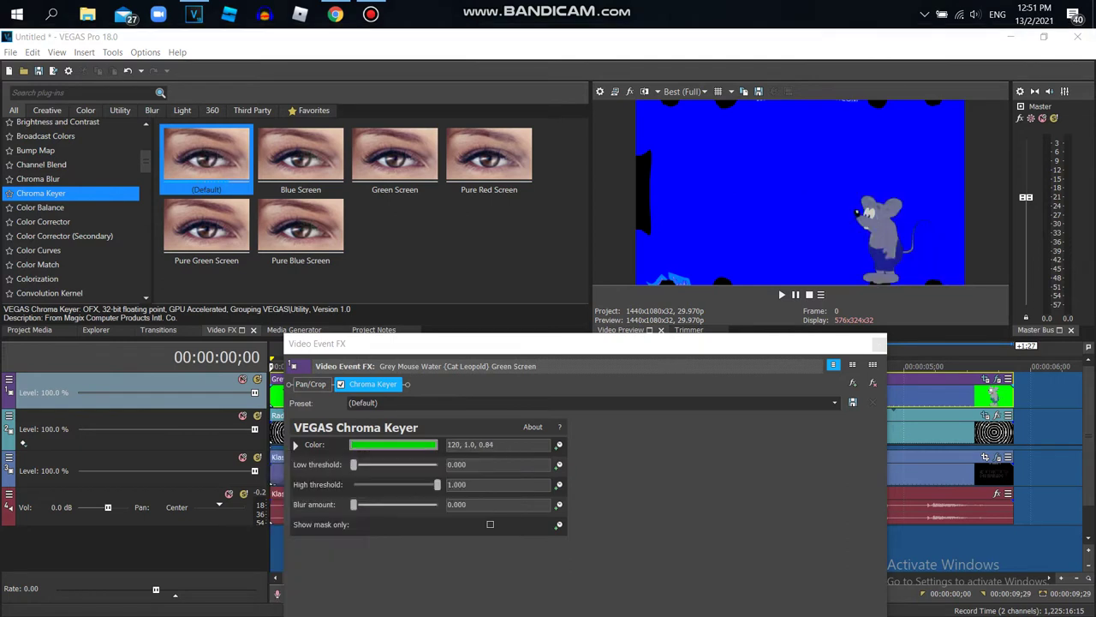
Step: Set the Chroma Keyer's high threshold to 0.000 and its low threshold to 0.025
drag(437, 484, 353, 485)
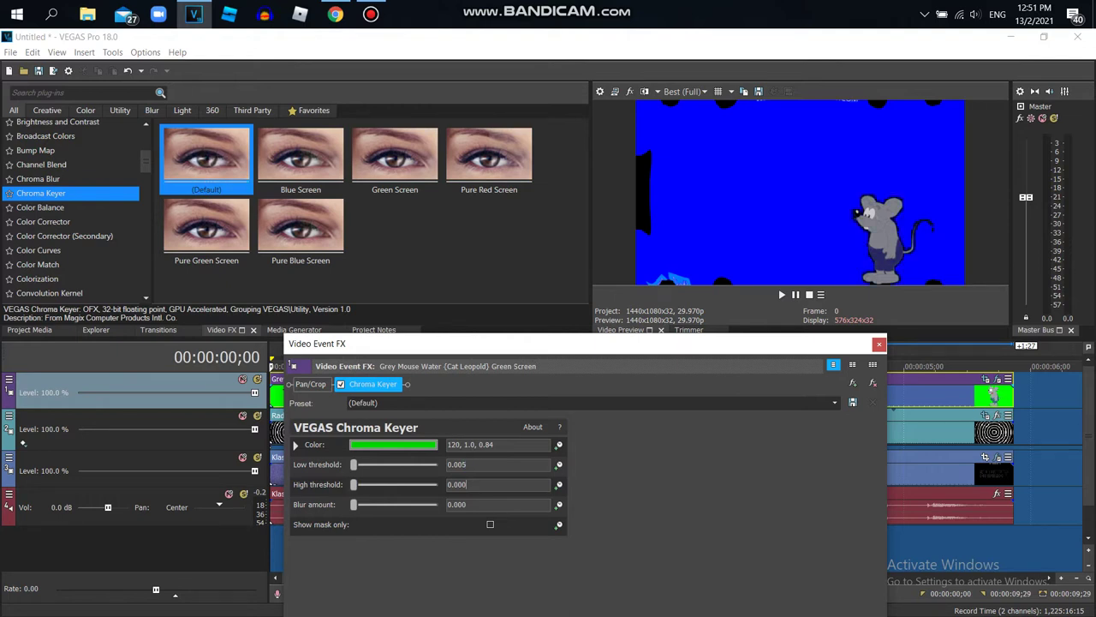
drag(467, 464, 453, 464)
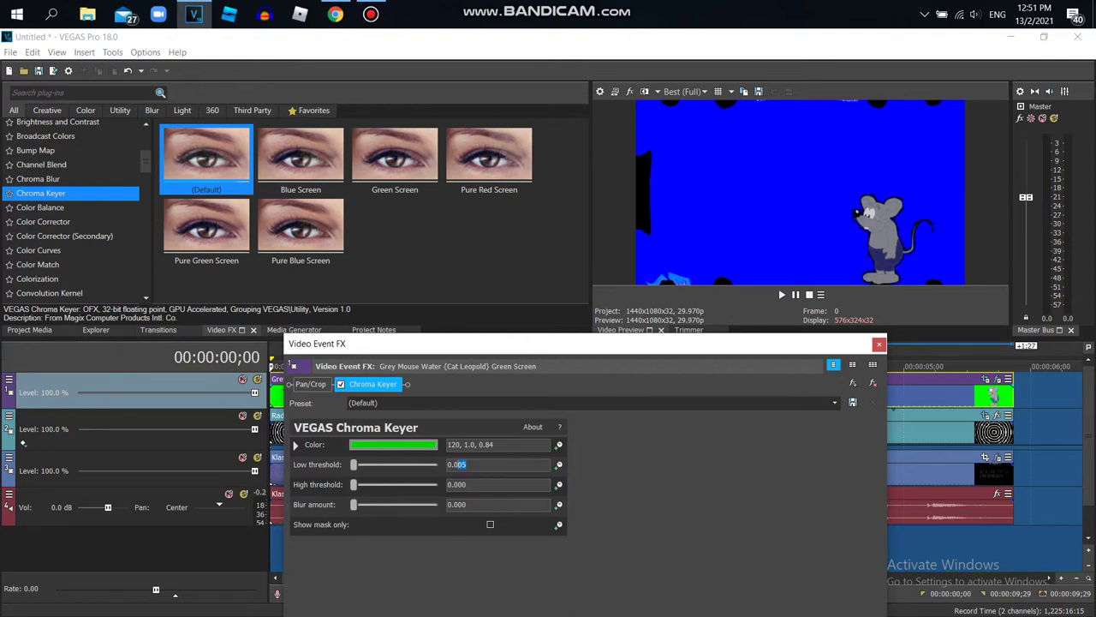
text(025)
key(Return)
key(alt+F4)
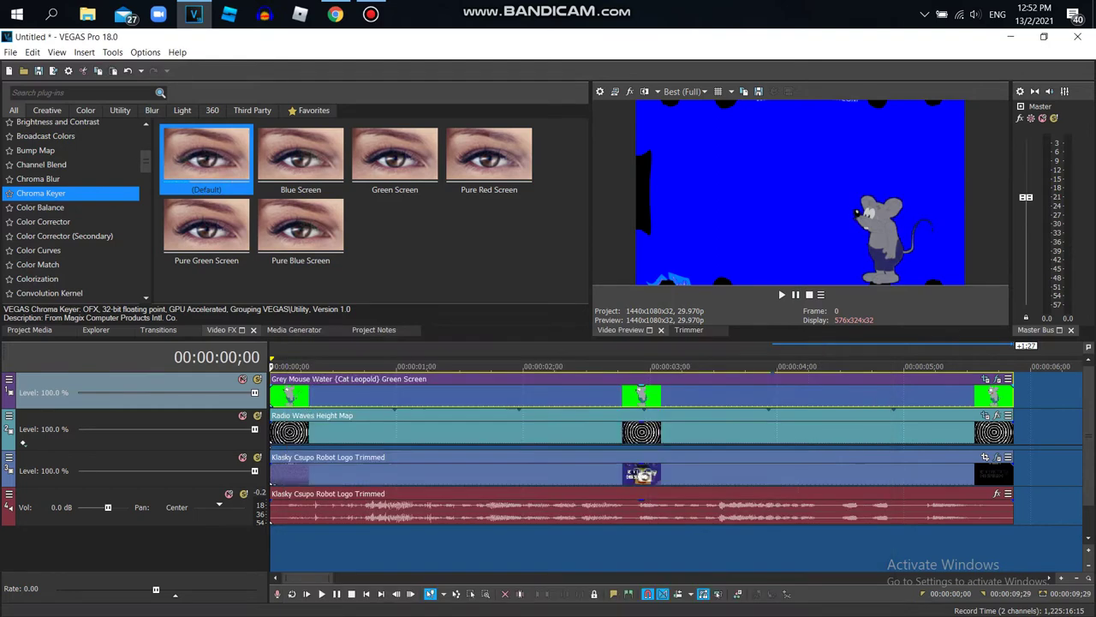
Step: Import the video file "Water Sound From Grey Mouse Water {Leopold the Cat} X" from the AYDEN Video File folder into the project
click(23, 70)
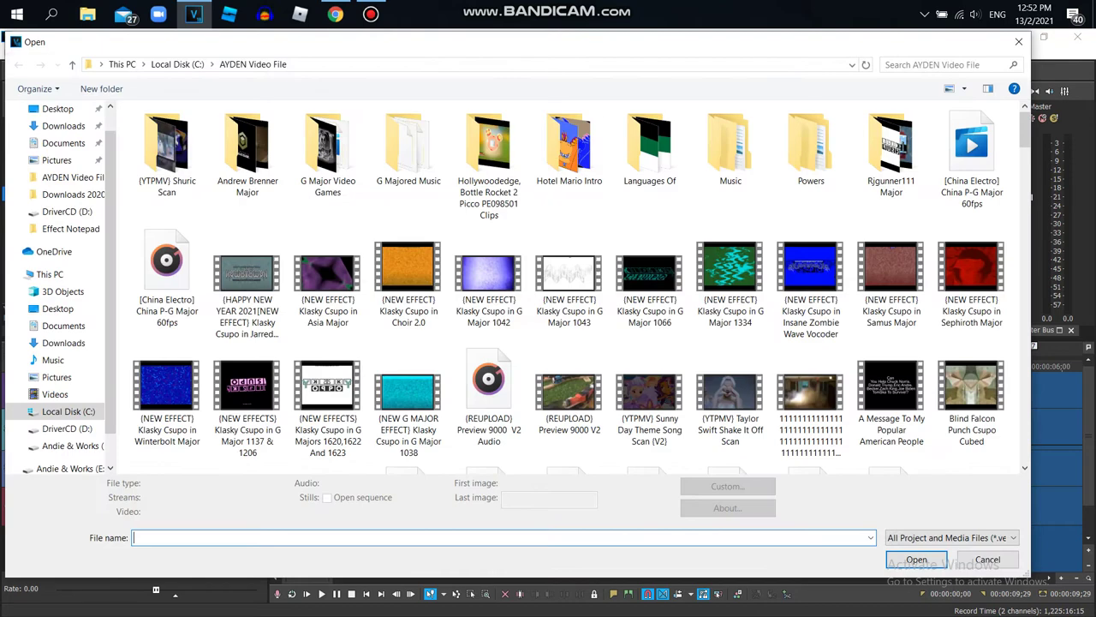
scroll(972, 154, down, 15)
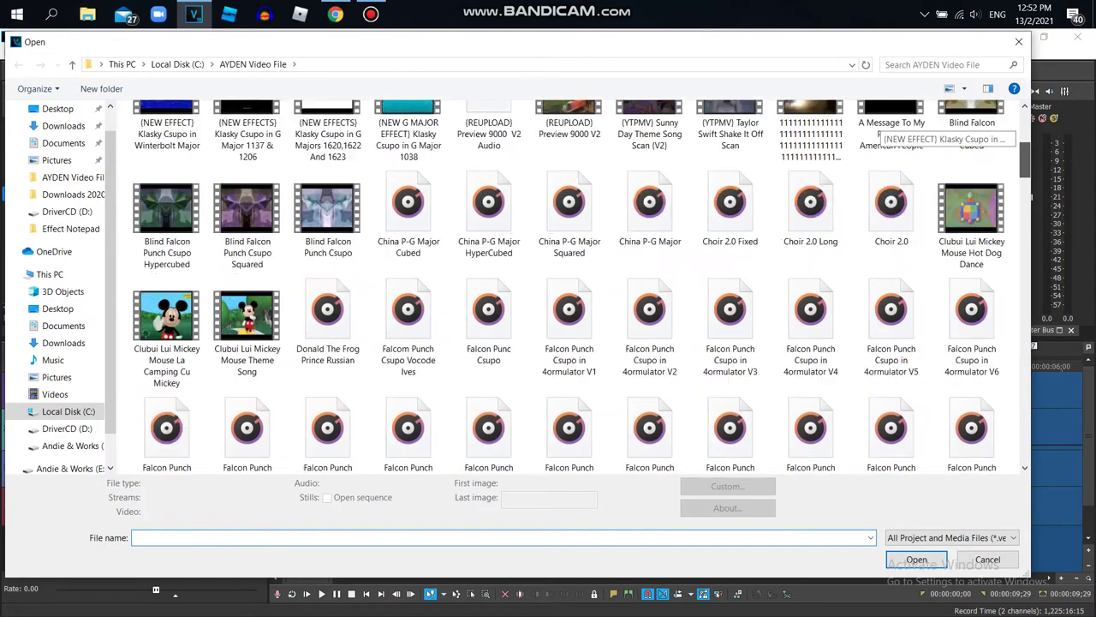
scroll(882, 128, down, 15)
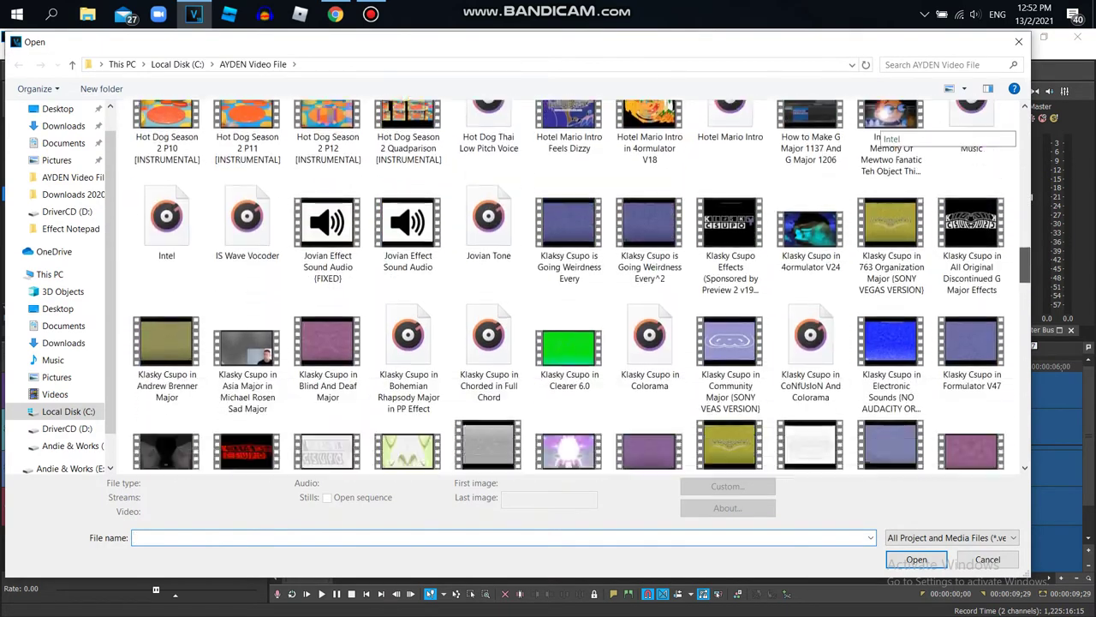
scroll(882, 128, down, 15)
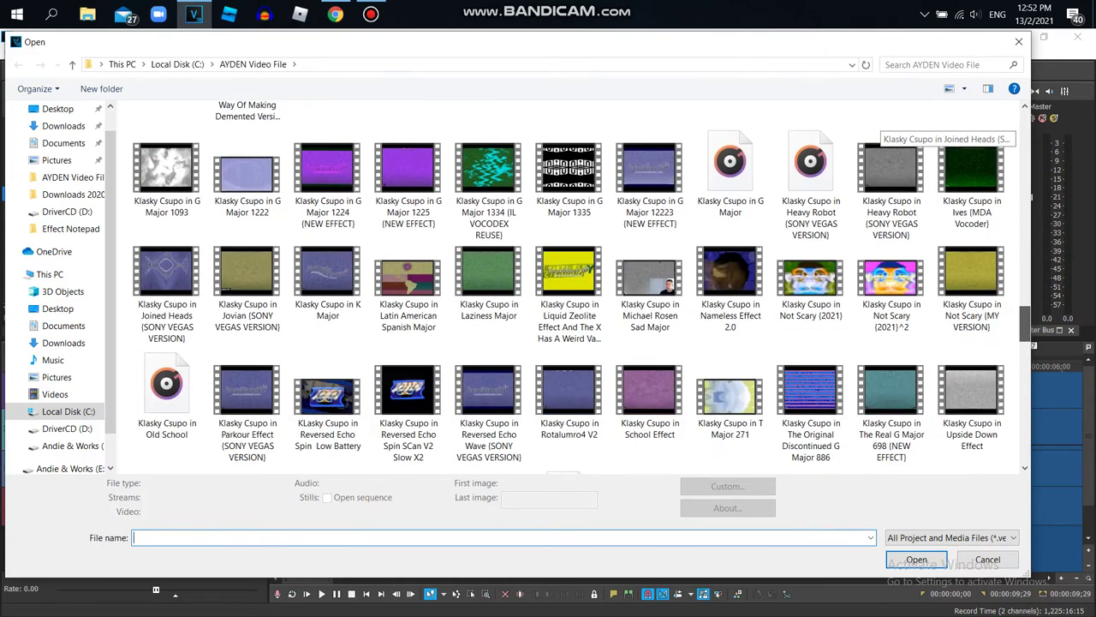
scroll(882, 128, down, 5)
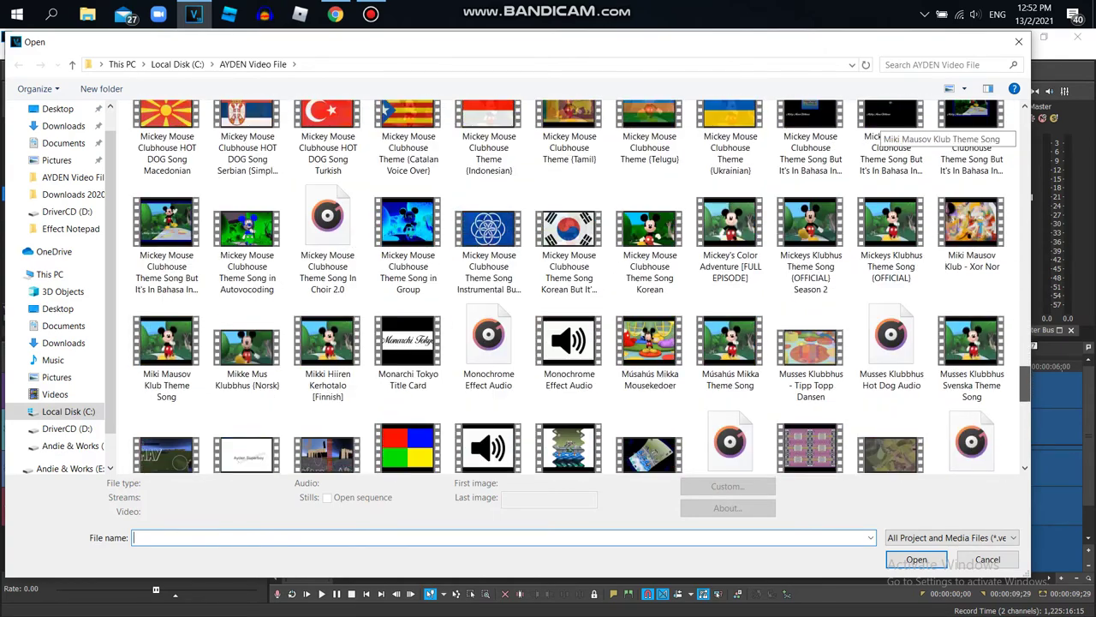
scroll(882, 128, down, 2)
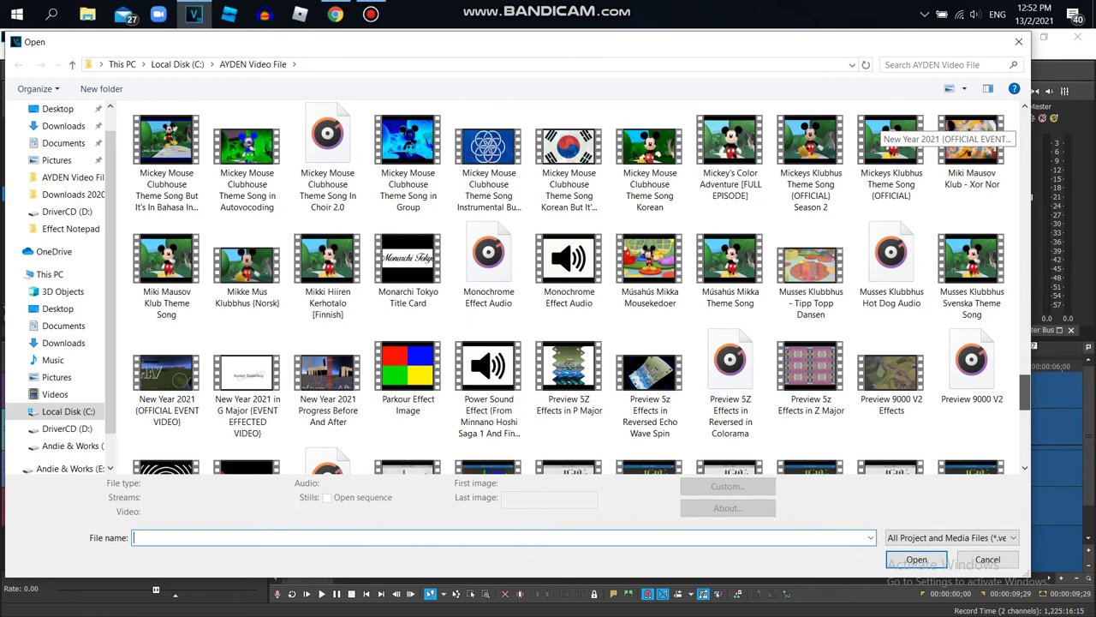
scroll(882, 129, down, 2)
scroll(882, 128, down, 1)
scroll(882, 128, up, 2)
scroll(882, 128, up, 1)
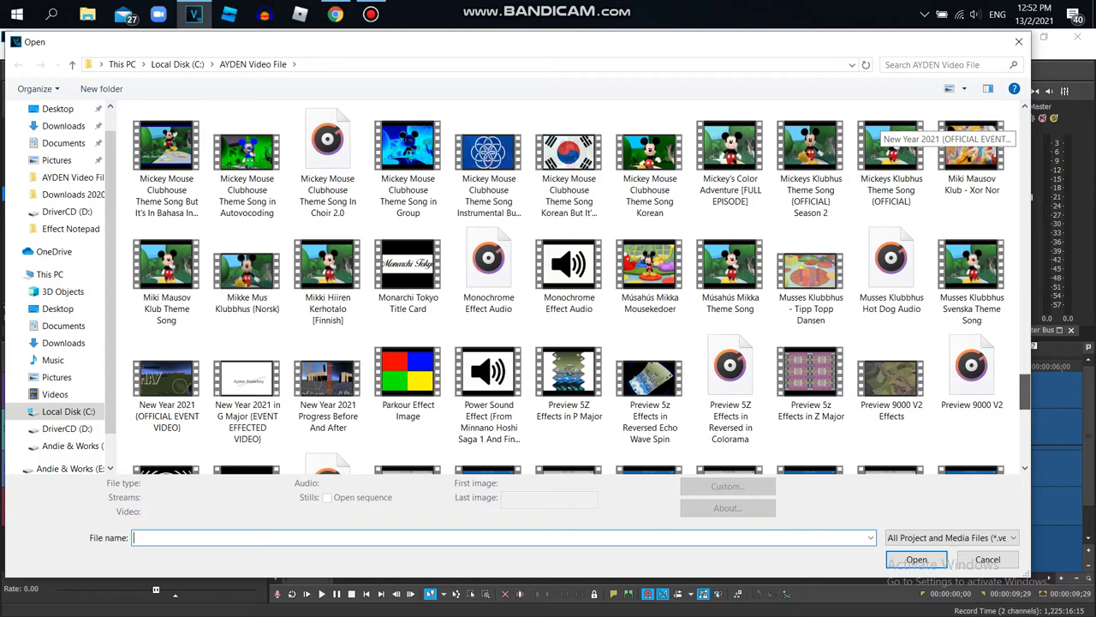
scroll(882, 128, down, 10)
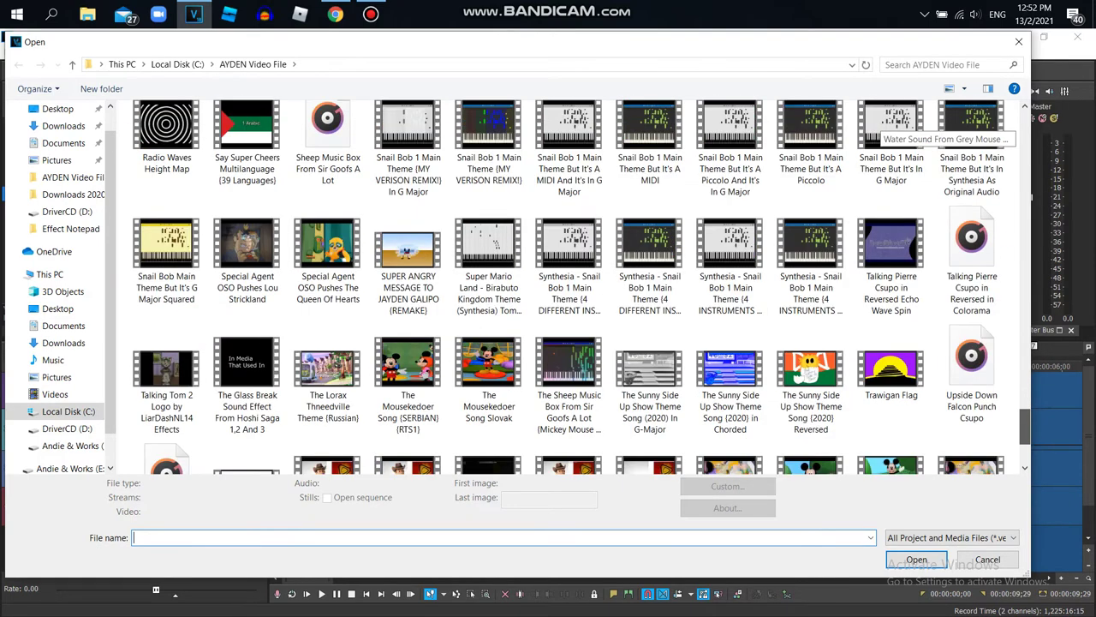
scroll(882, 128, down, 3)
scroll(882, 128, up, 2)
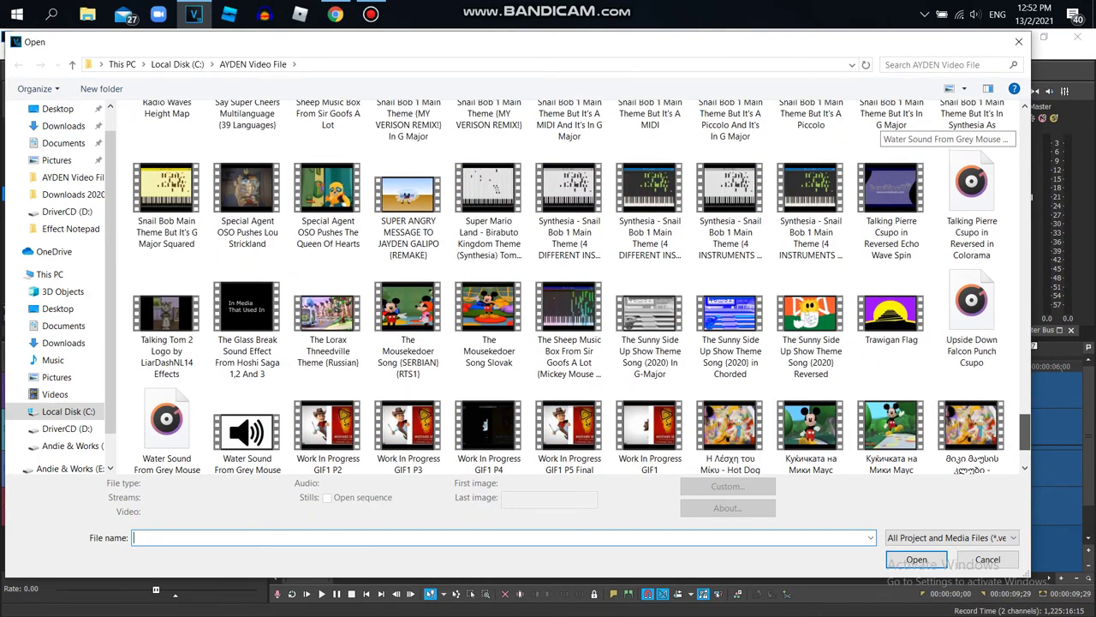
scroll(882, 129, up, 8)
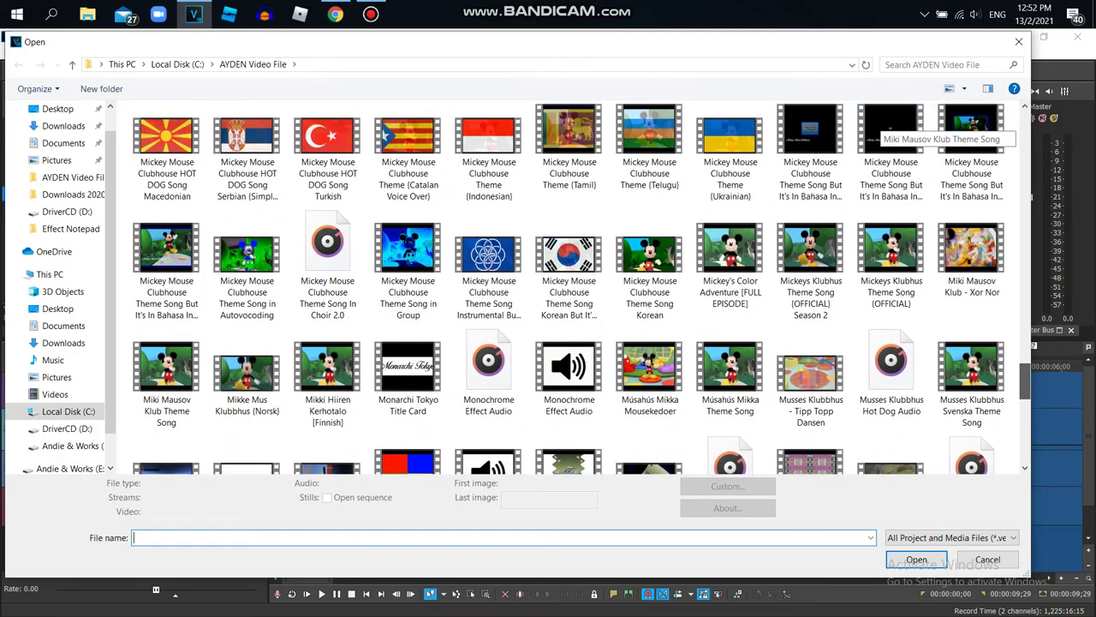
scroll(882, 128, up, 10)
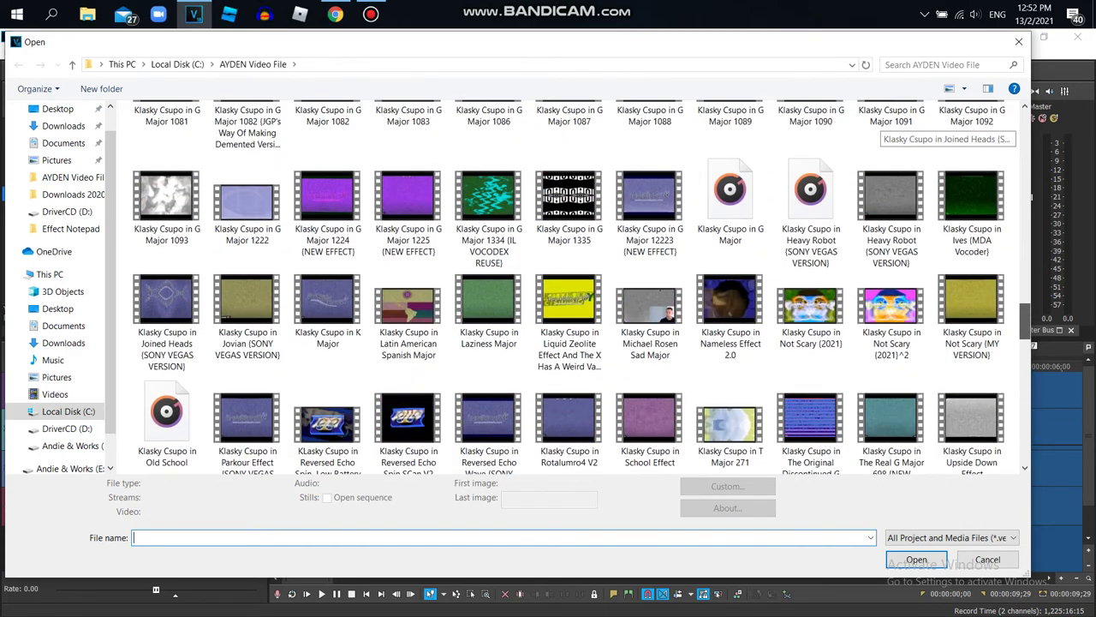
scroll(890, 129, up, 2)
scroll(890, 128, up, 3)
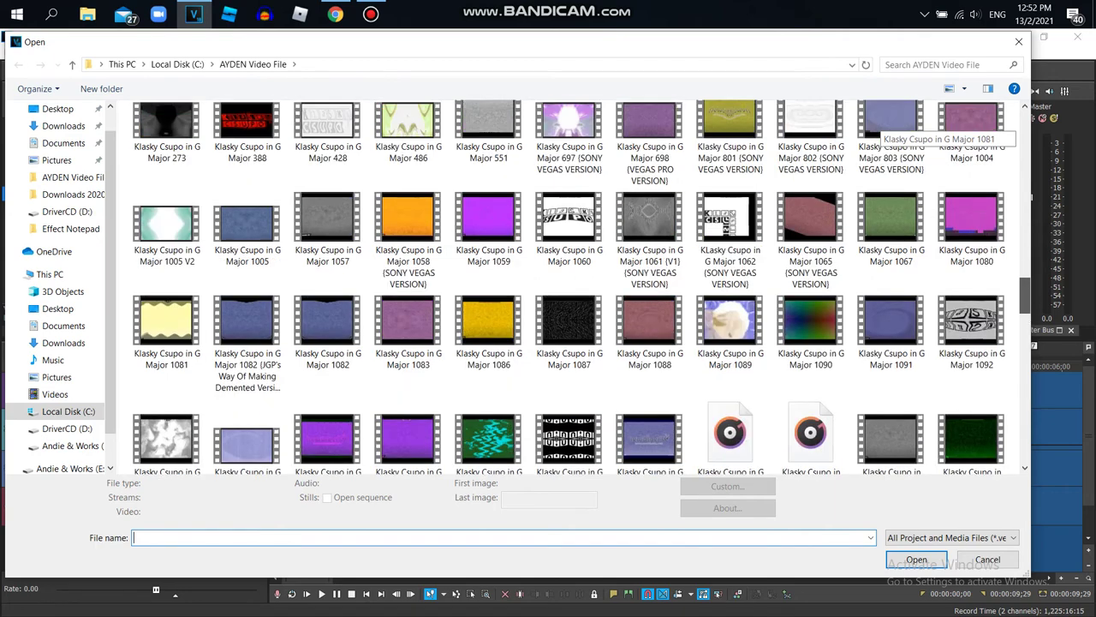
scroll(890, 128, up, 2)
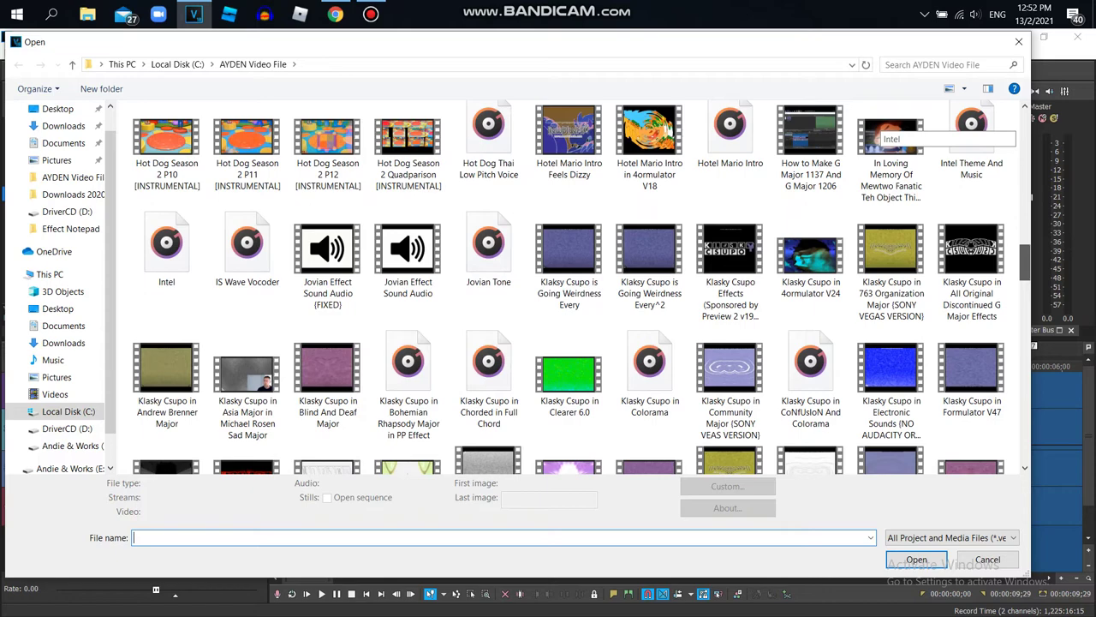
scroll(891, 129, down, 3)
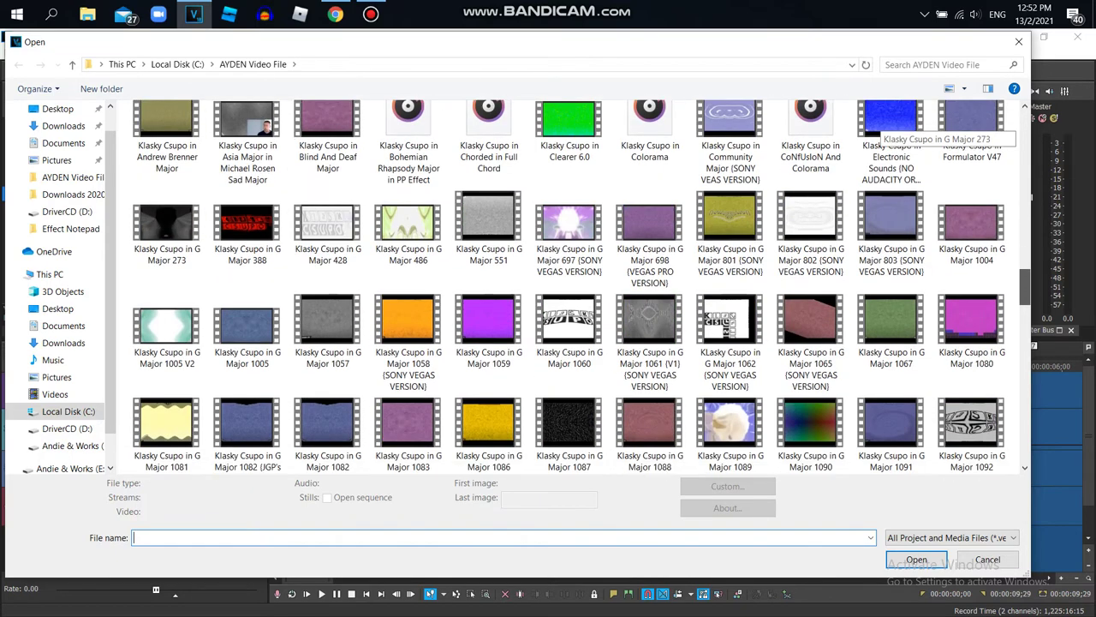
scroll(890, 128, up, 5)
scroll(891, 129, down, 10)
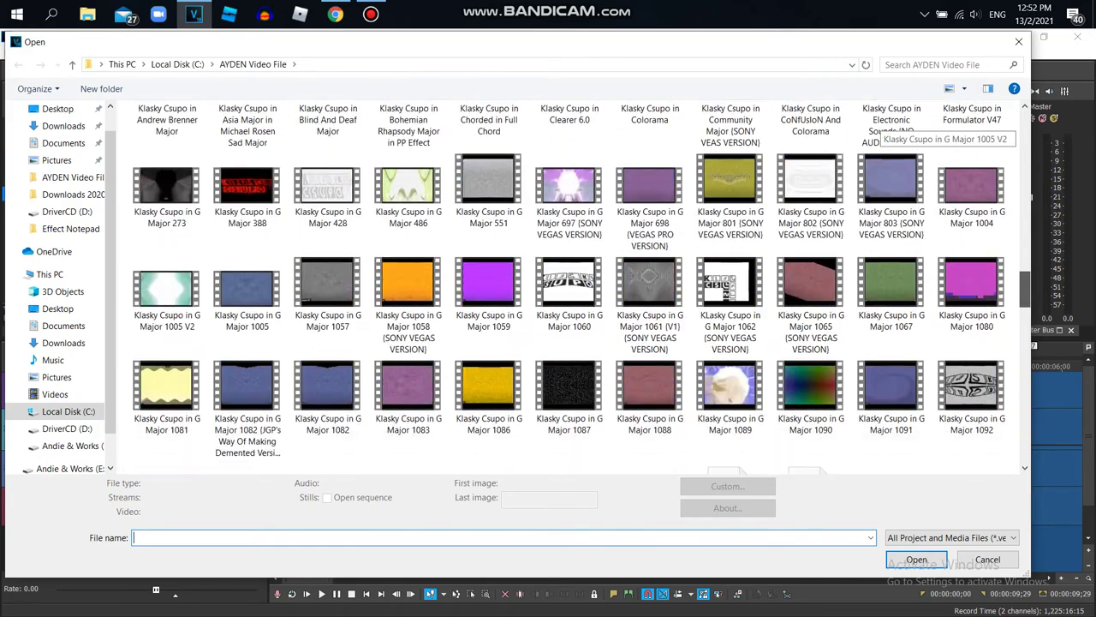
scroll(891, 128, down, 8)
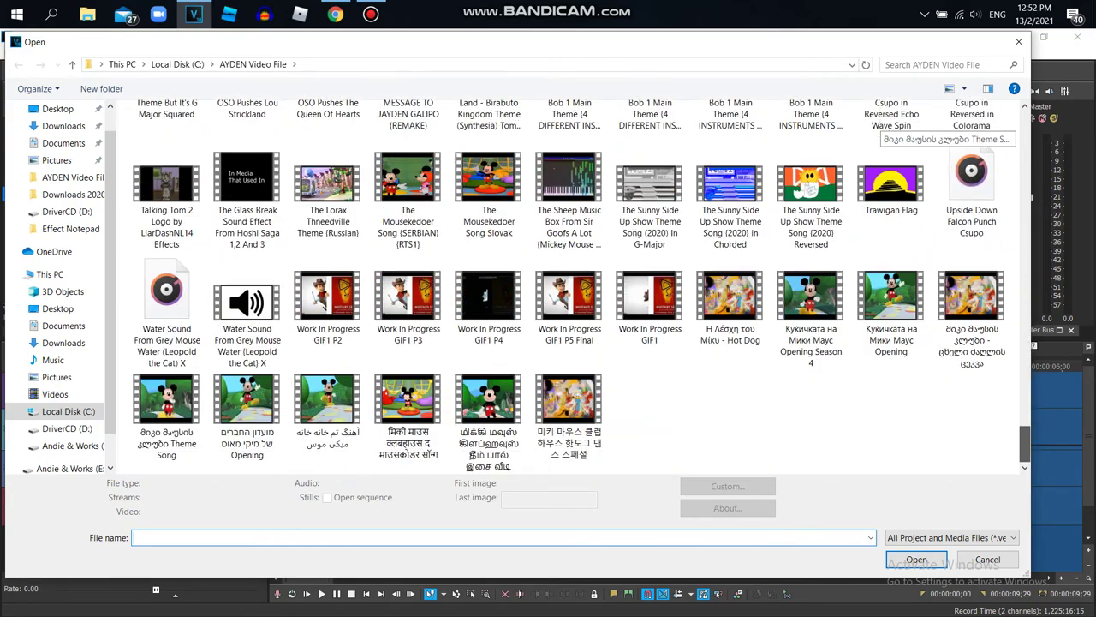
double_click(246, 308)
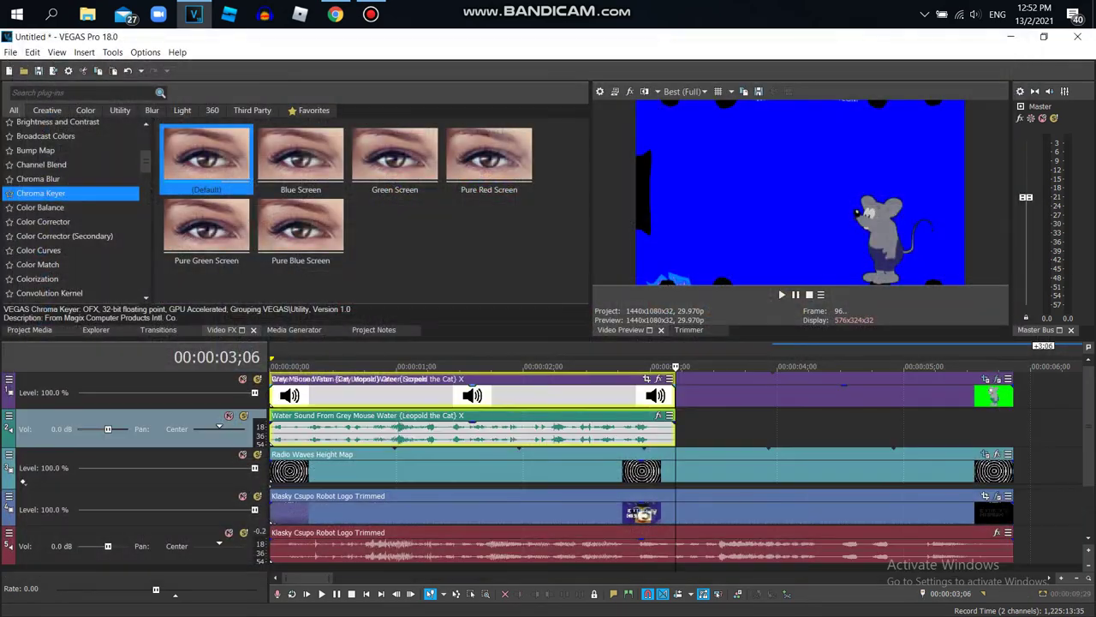
Step: Keep only the water sound's audio on an audio track below the logo audio, and extend it to the end of the other clips
right_click(718, 506)
click(754, 391)
scroll(1028, 423, up, 1)
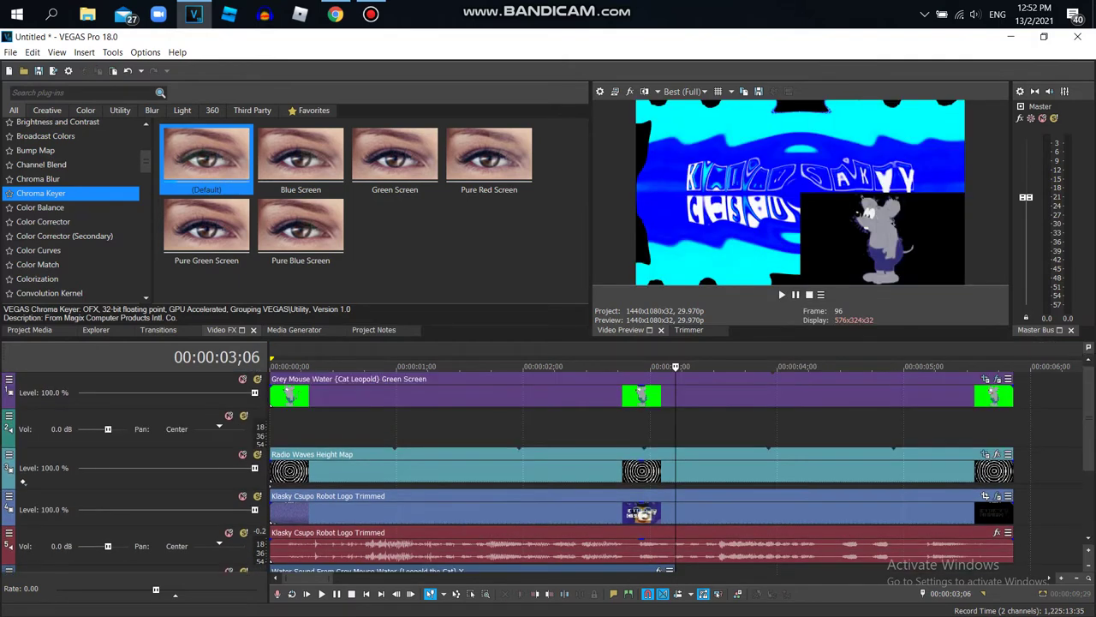
right_click(1028, 423)
click(985, 323)
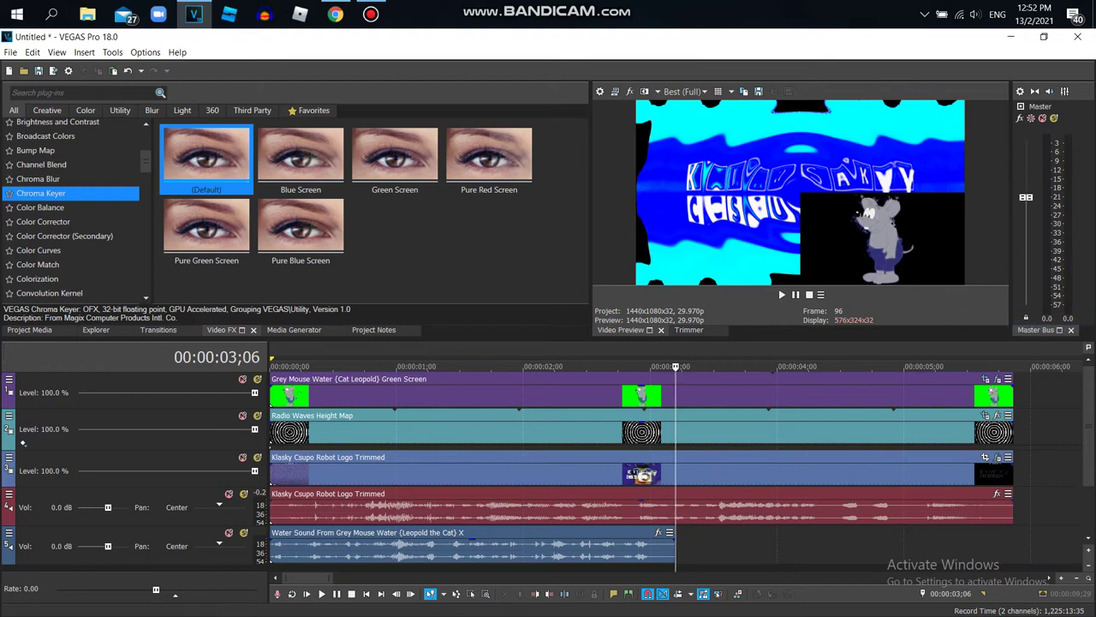
mouse_move(1013, 546)
mouse_down()
mouse_move(1026, 546)
mouse_move(1007, 545)
mouse_up()
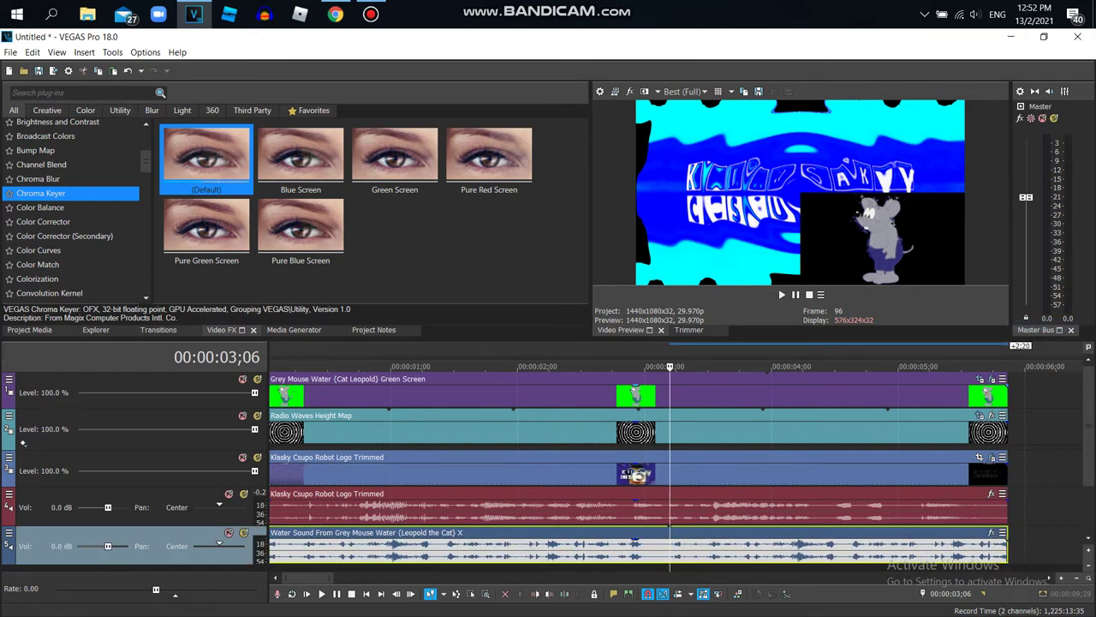
Step: Set the low and high thresholds of the grey mouse clip's Chroma Keyer to 0.100 each
click(270, 567)
click(990, 379)
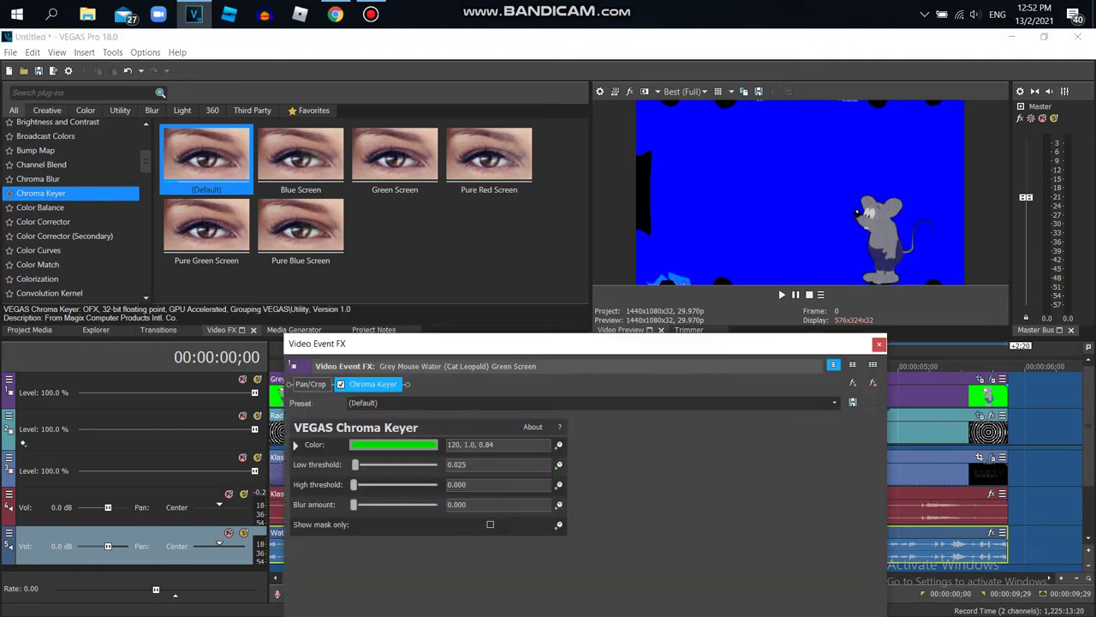
double_click(460, 465)
text(1)
key(Return)
drag(467, 484, 454, 484)
text(1)
click(466, 504)
Step: Save the Chroma Keyer settings as the preset "Green Screen For Grey Mouse Water {Leopold The Cat} X" and close the effect window
click(363, 402)
text(GReen Screen )
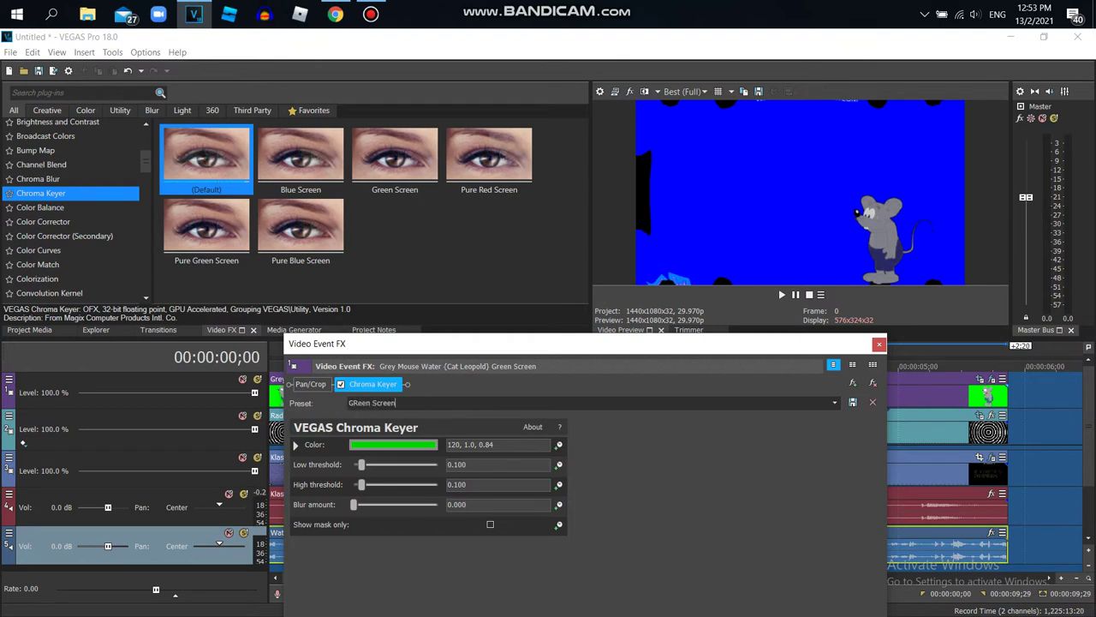
text(For Grey Mouse Water (Leopold The Cat) X)
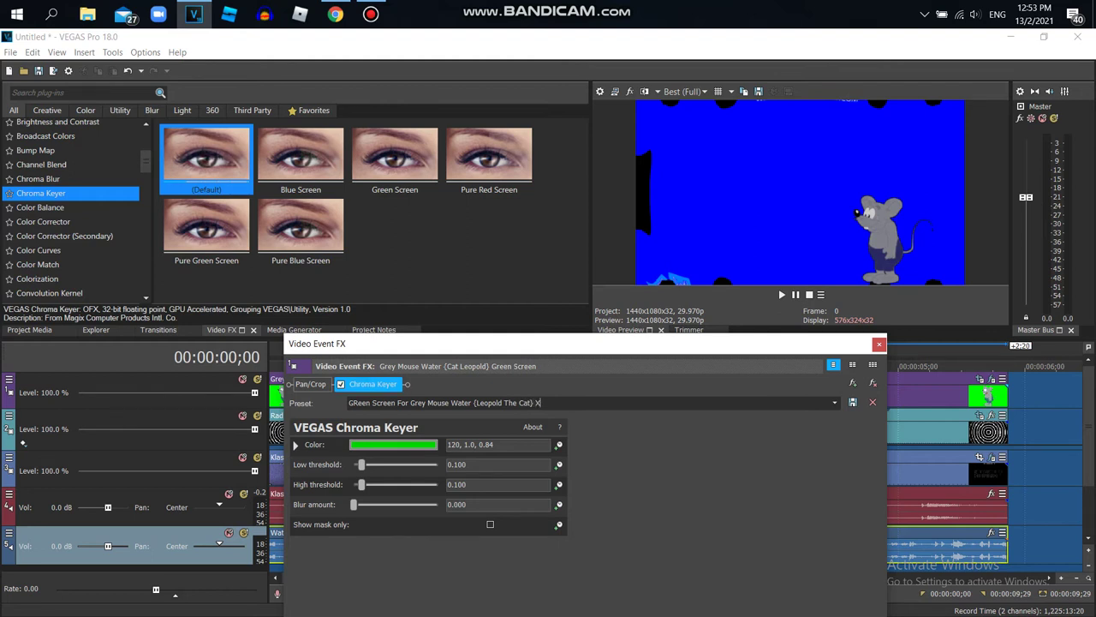
drag(354, 402, 359, 402)
key(Delete)
text(r)
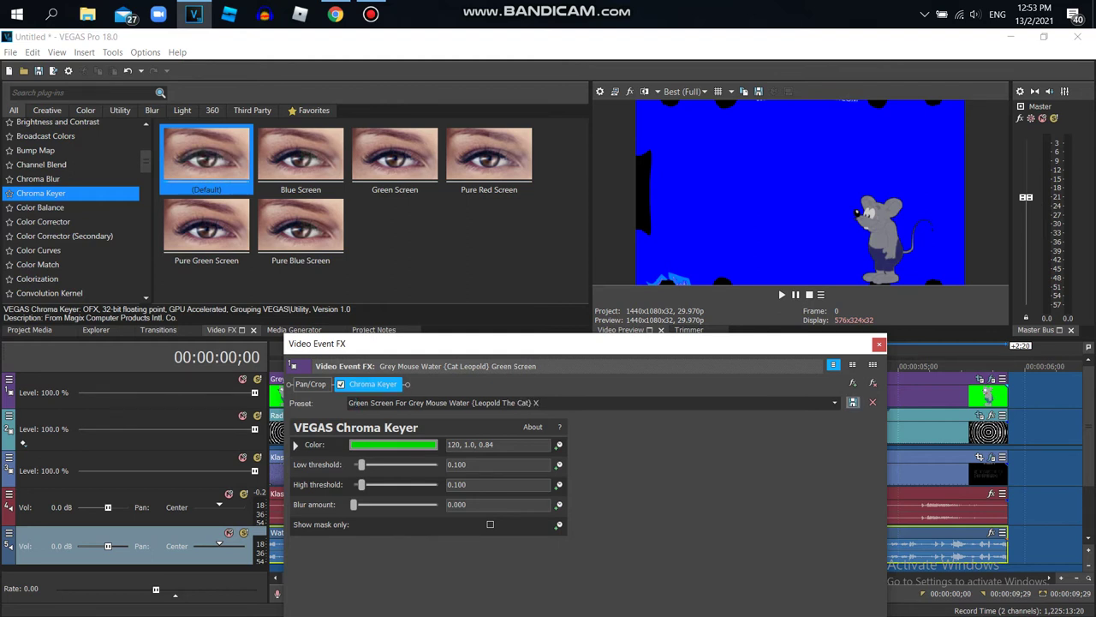
key(alt+F4)
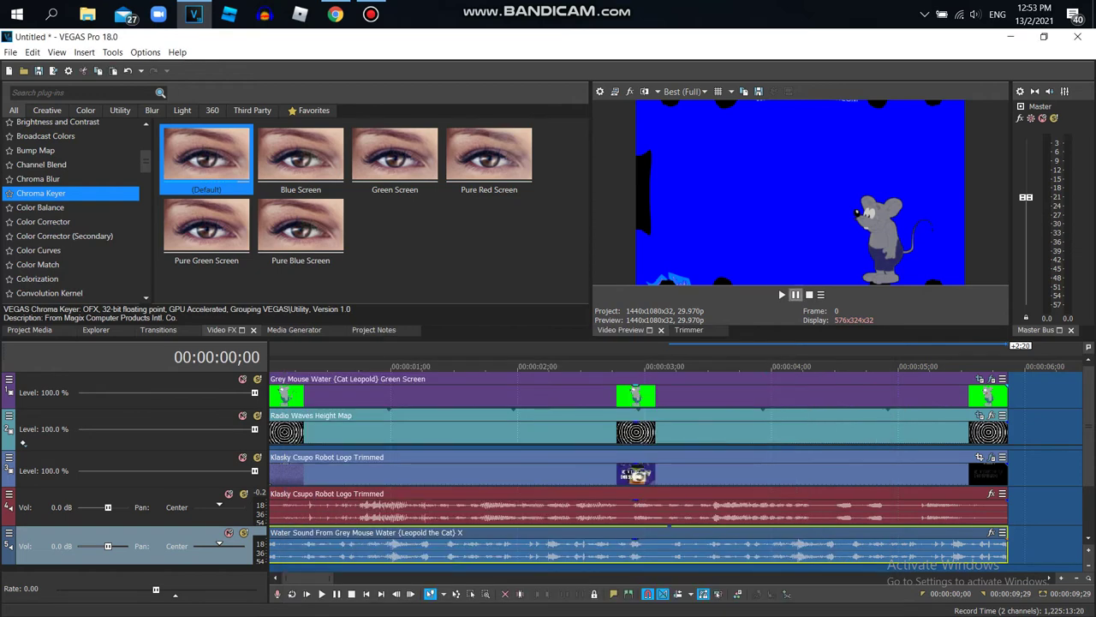
Step: Play the project from the start and pause partway to check the keyed mouse and the water sound
key(space)
click(29, 330)
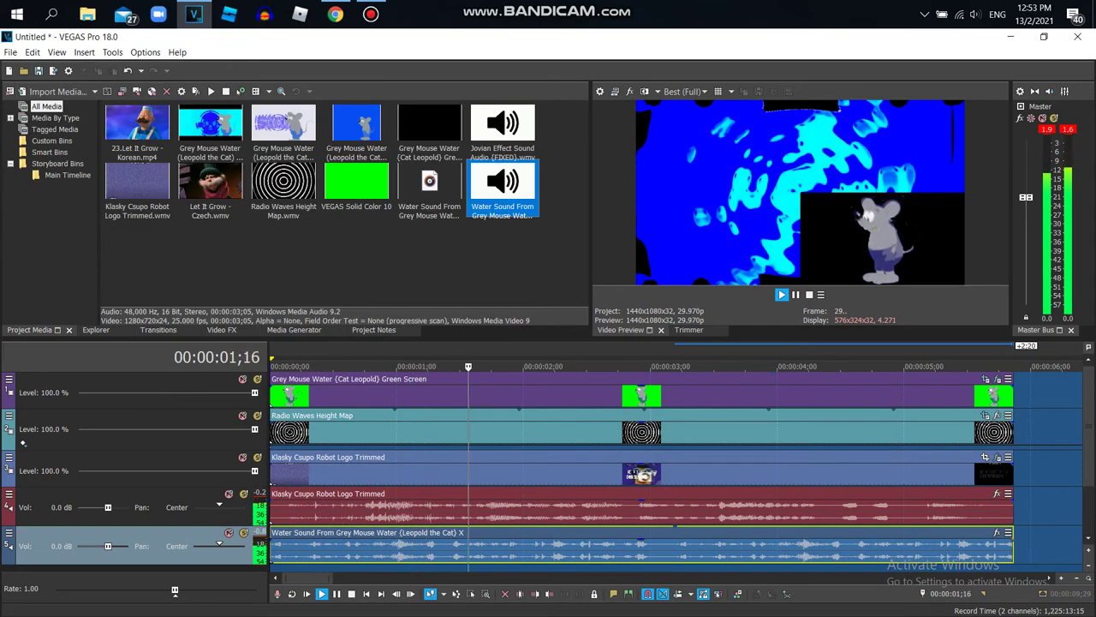
click(795, 295)
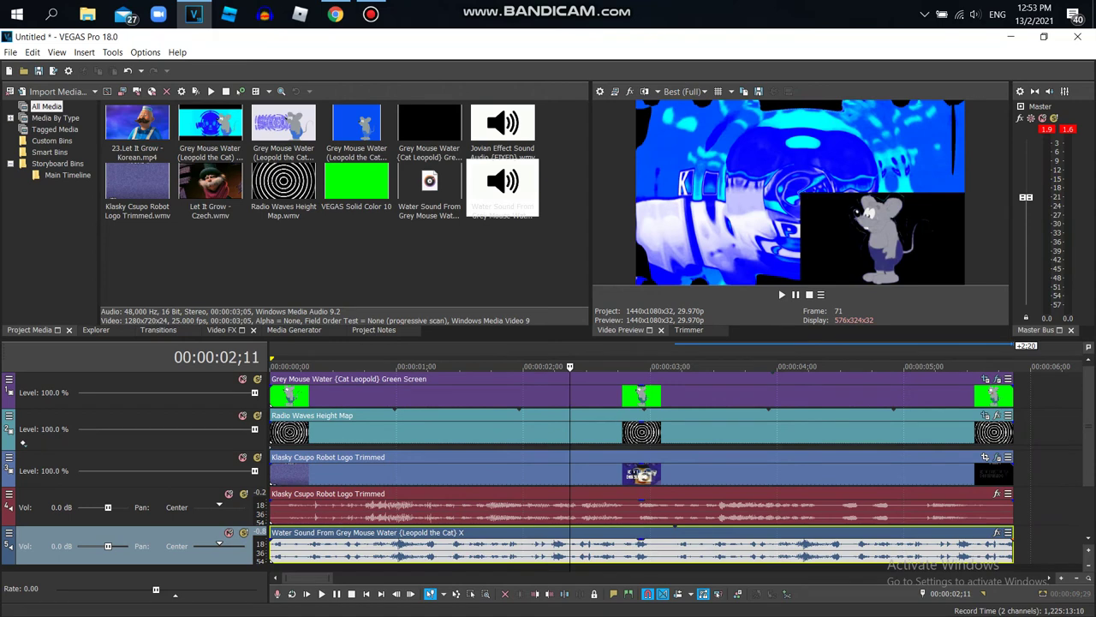
Step: Add a second Chroma Keyer with the saved Grey Mouse Water preset to the green screen clip, and make its key colour black
click(221, 330)
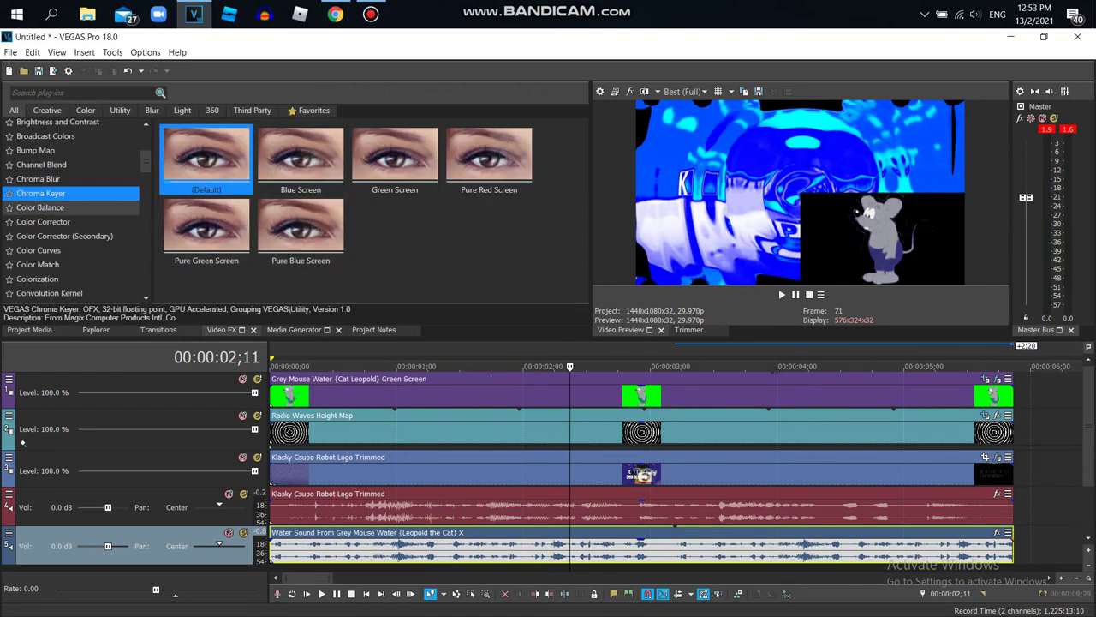
click(41, 207)
click(41, 192)
drag(394, 240, 359, 390)
click(393, 445)
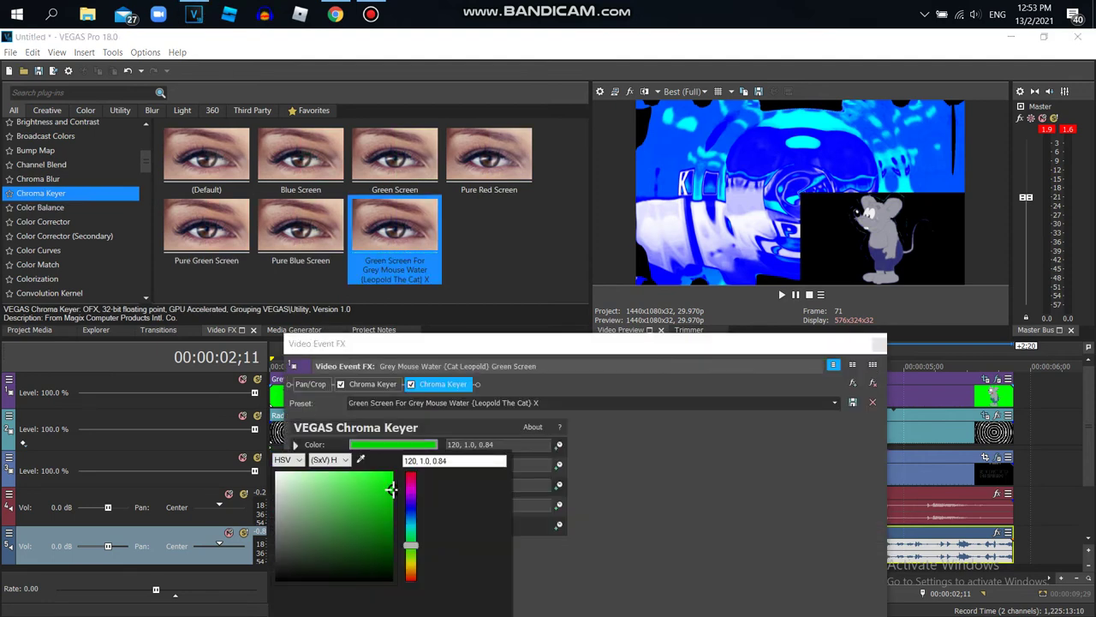
click(391, 579)
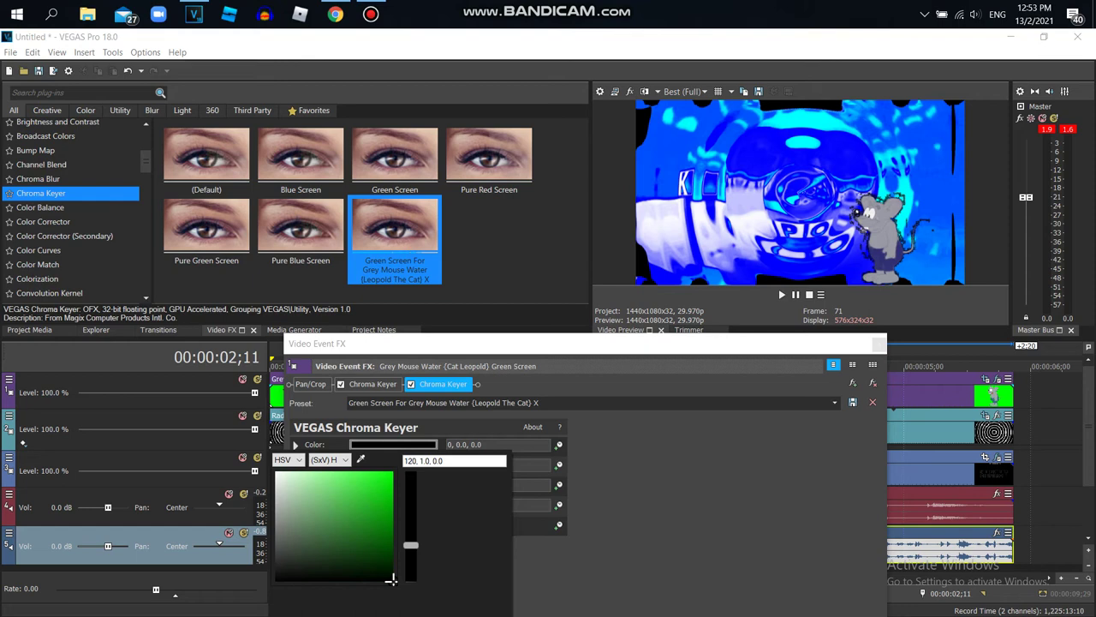
Step: Set the second Chroma Keyer's low threshold to 0.125 and its high threshold to 0.070
drag(458, 464, 461, 464)
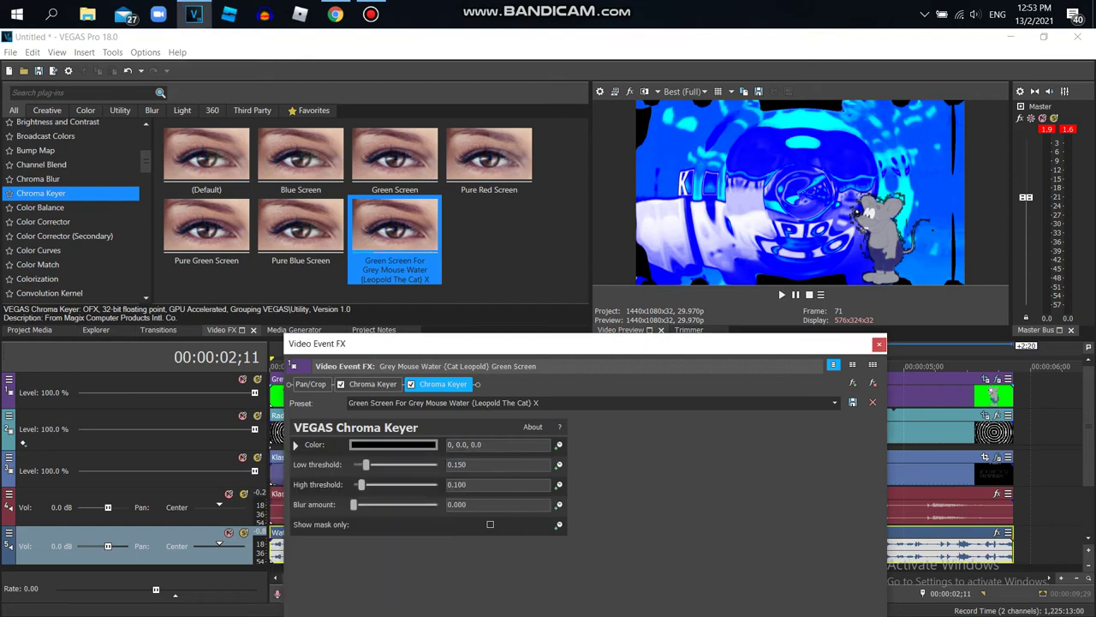
mouse_move(366, 464)
mouse_down()
mouse_move(397, 464)
mouse_move(367, 464)
mouse_up()
key(Tab)
text(1)
key(Return)
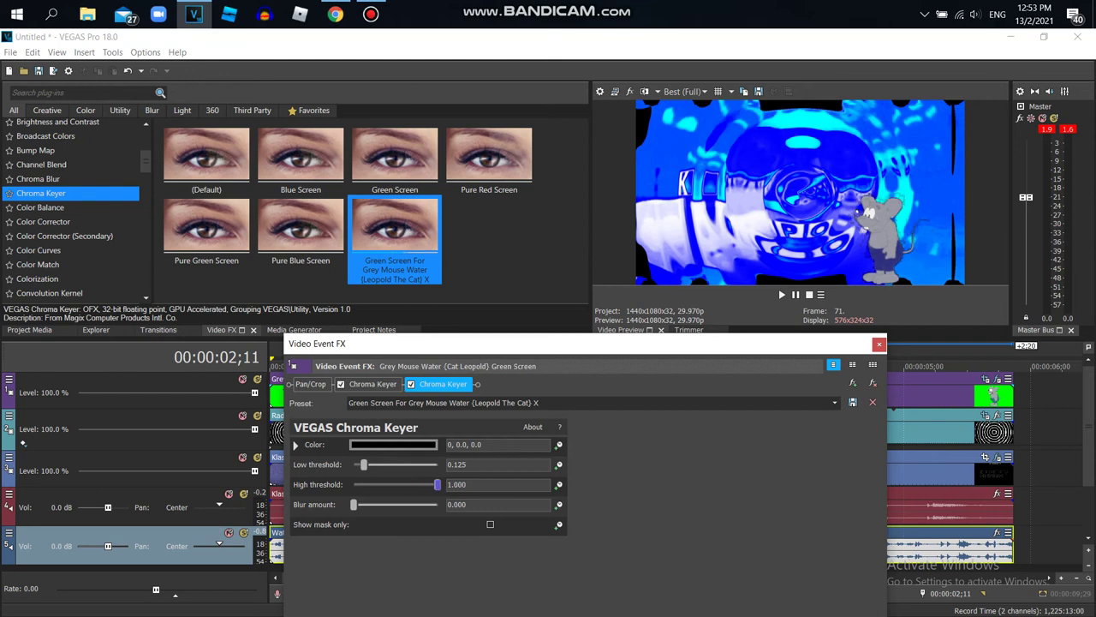
drag(437, 484, 360, 484)
drag(467, 484, 457, 484)
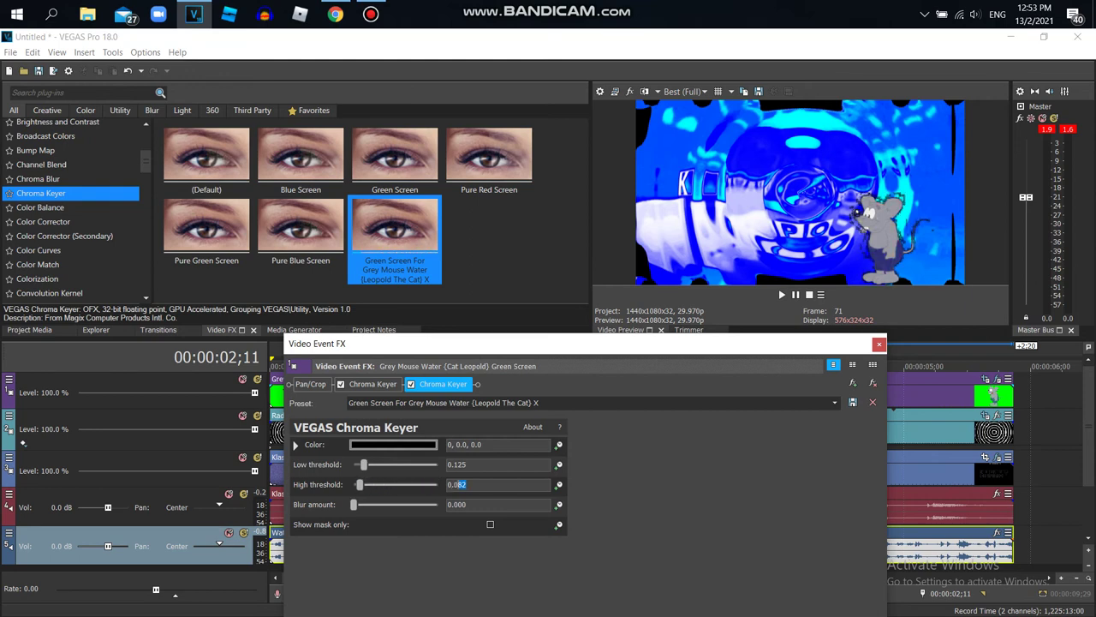
Step: Save the second keyer's preset as "Black Screen For Grey Mouse Water {Leopold The Cat} X", close the effect window and return to the project start
click(369, 402)
drag(369, 403, 347, 403)
text(Black)
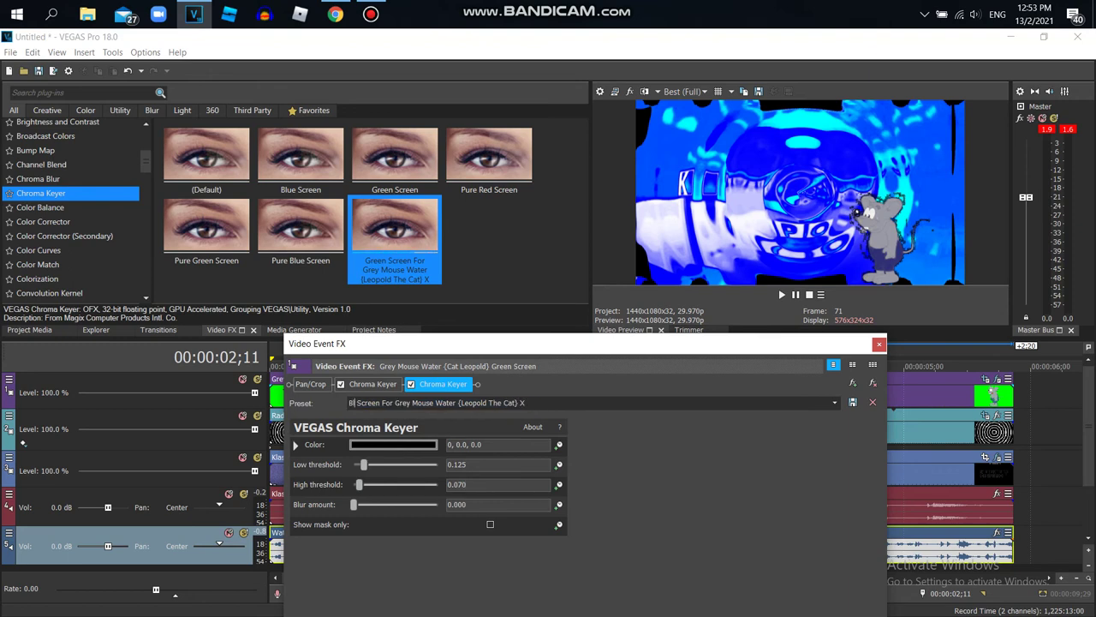
click(852, 403)
click(879, 344)
key(Home)
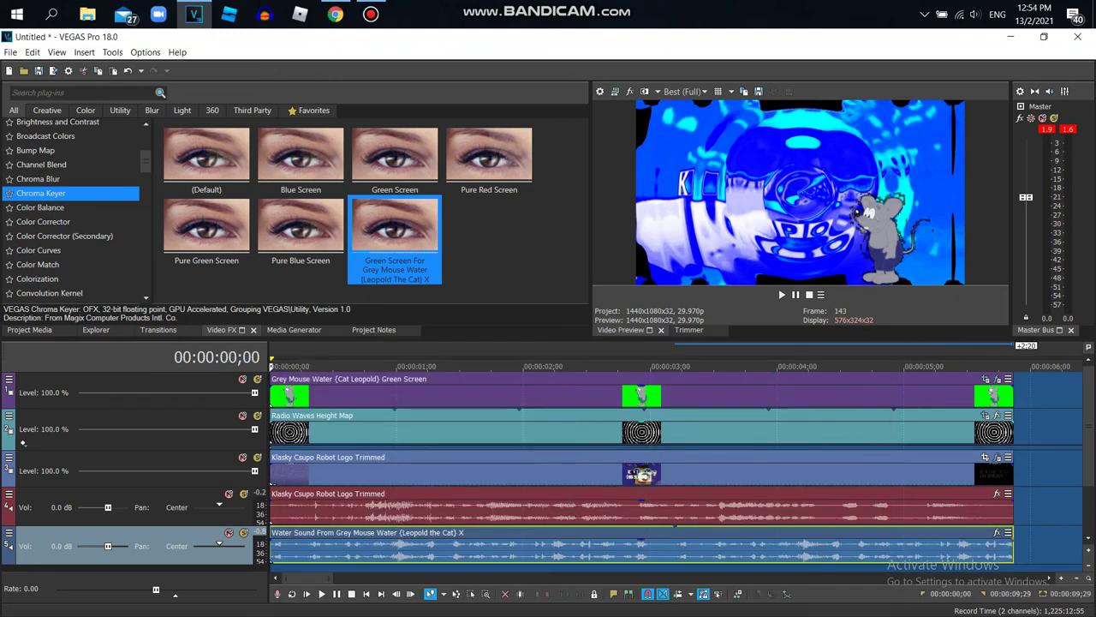
Step: Delete the leftover VEGAS Solid Color 10 event beyond the mouse clip on the first track and set the loop region to the whole project
scroll(675, 467, down, 7)
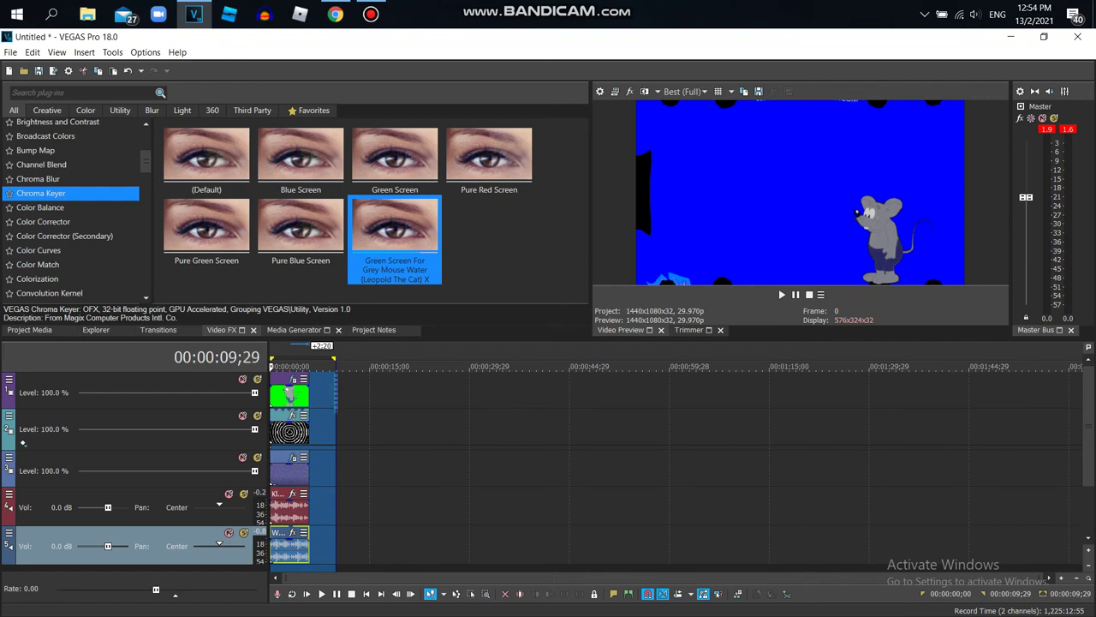
key(End)
drag(336, 392, 501, 392)
right_click(447, 392)
click(467, 316)
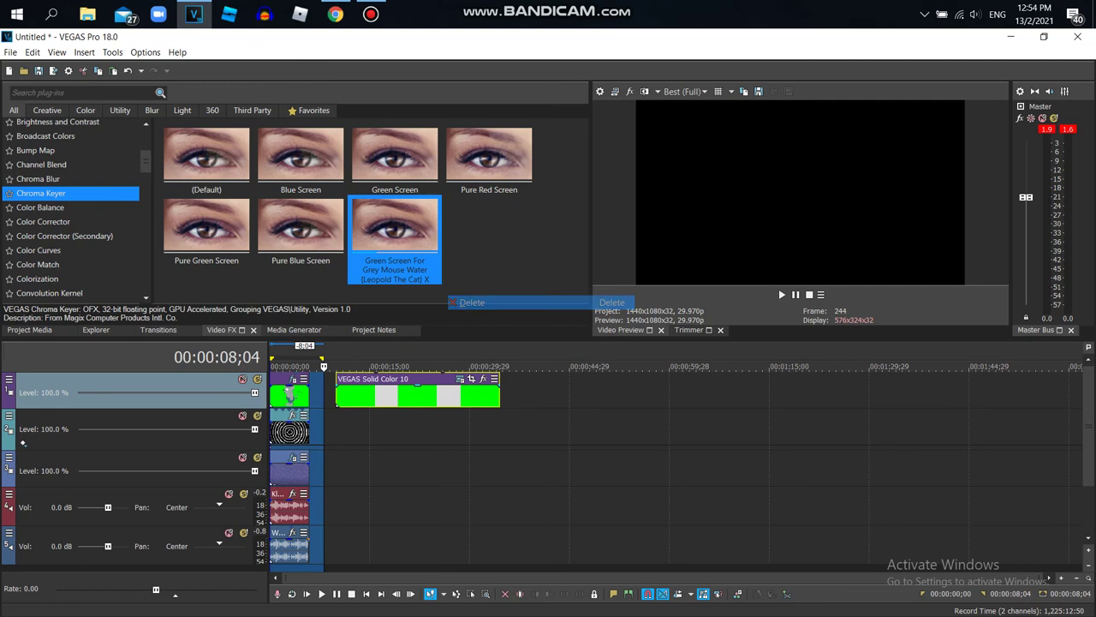
click(395, 367)
double_click(395, 366)
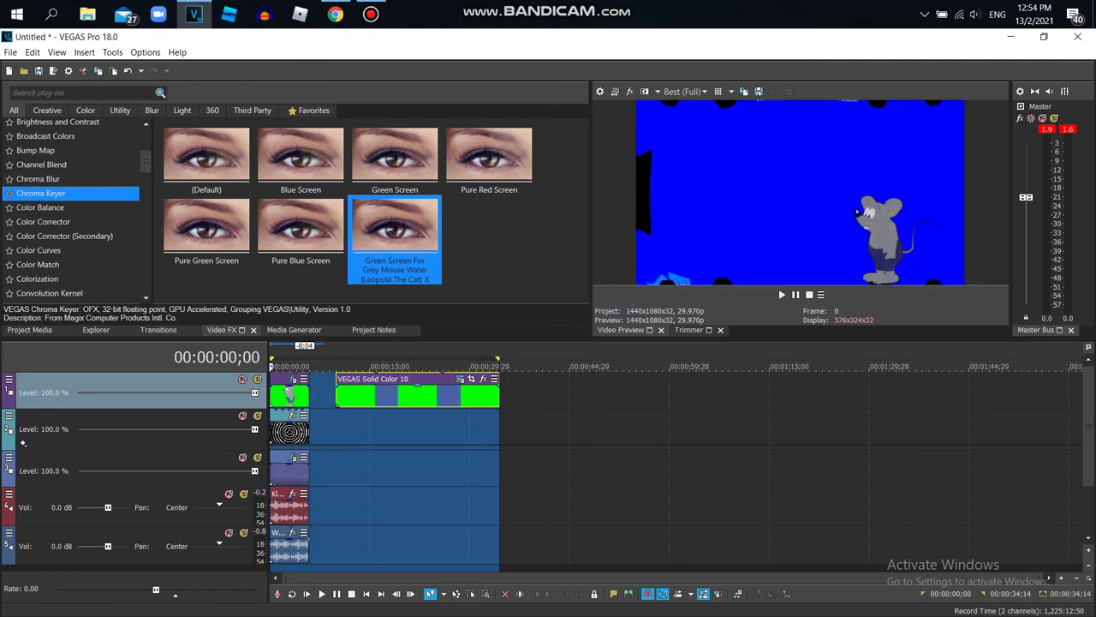
right_click(408, 410)
right_click(407, 396)
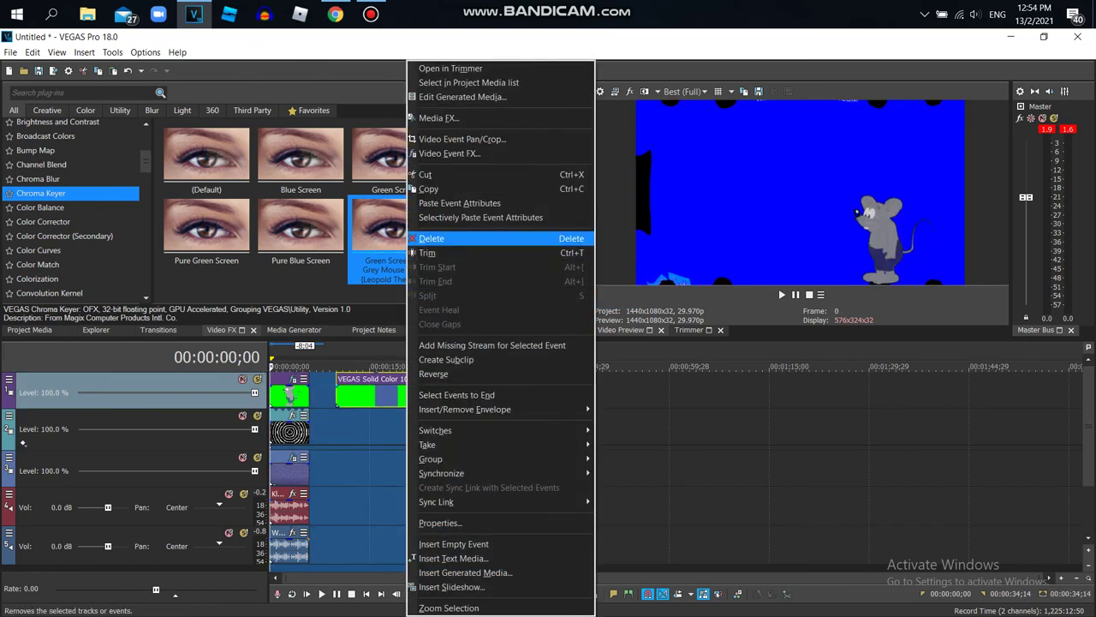
click(432, 238)
double_click(395, 366)
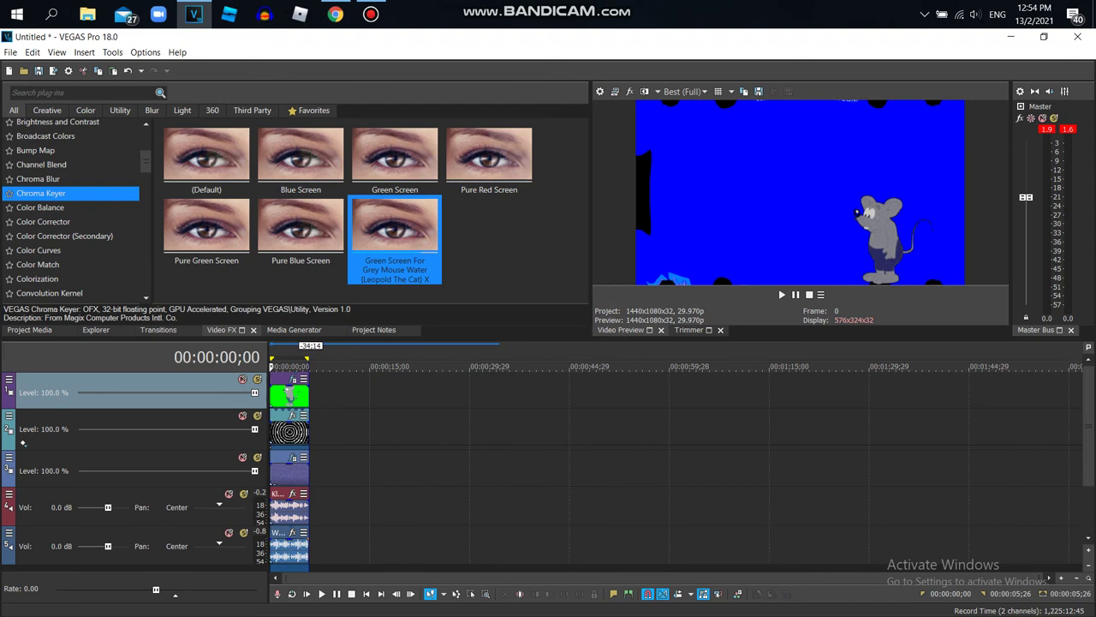
Step: Display the project's media, then play the project from the start and stop it to check the finished mouse and water effect
click(30, 330)
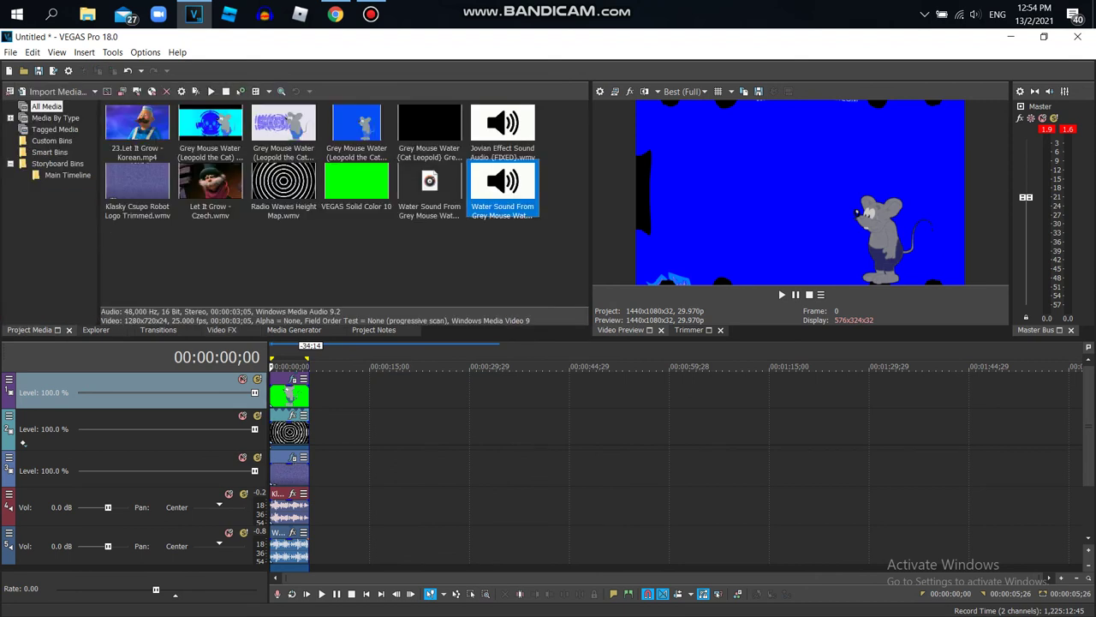
key(space)
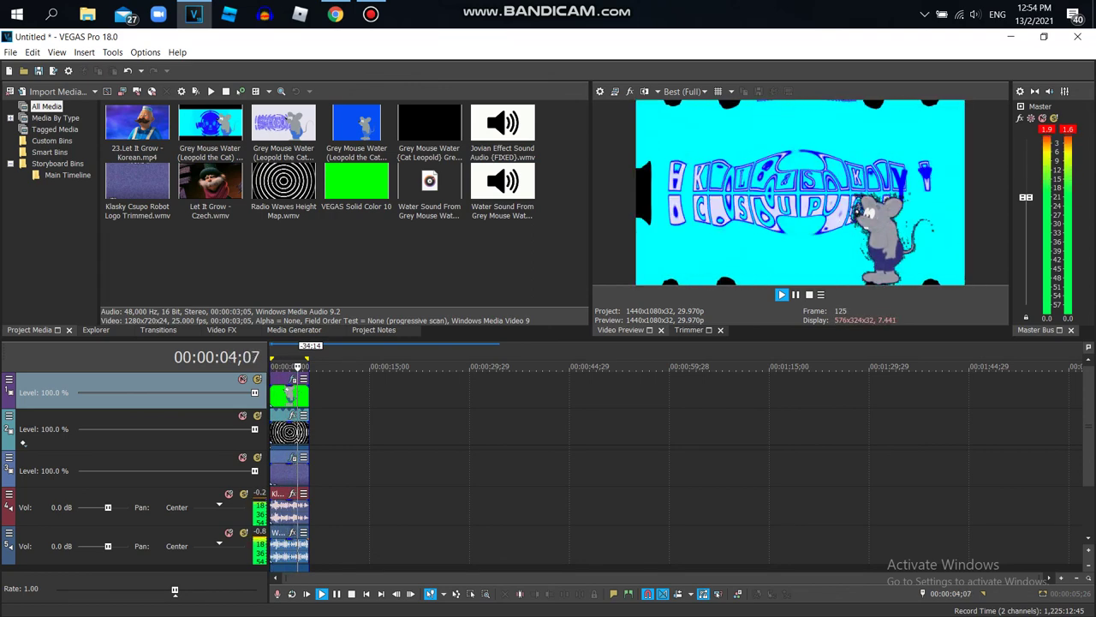
key(space)
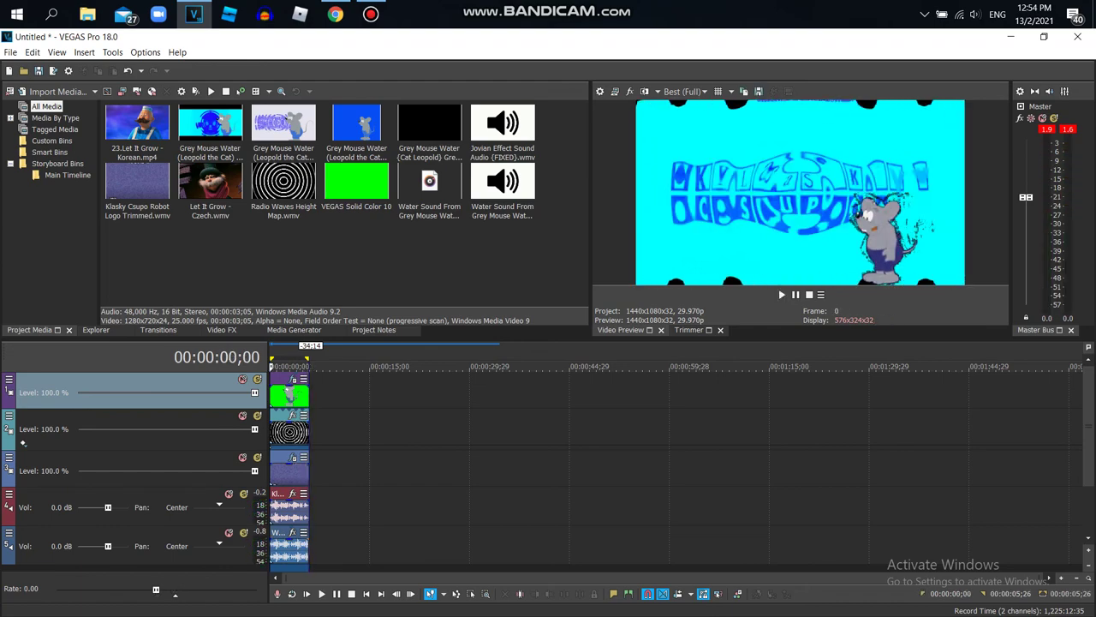